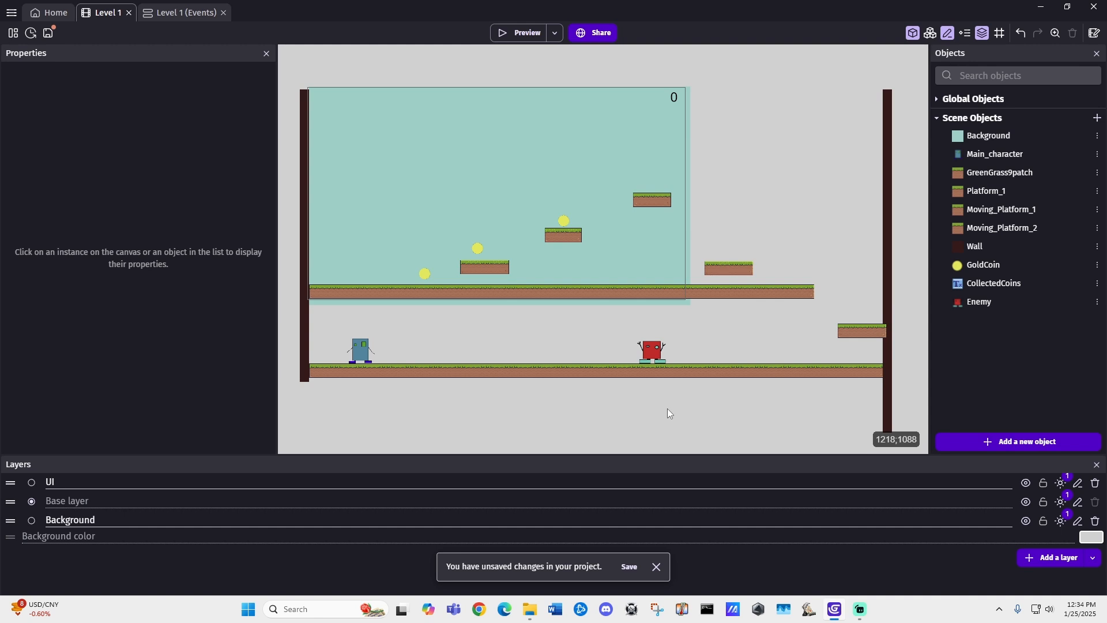
scroll(647, 378, "up", 2)
middle_click_drag(576, 343, 600, 330)
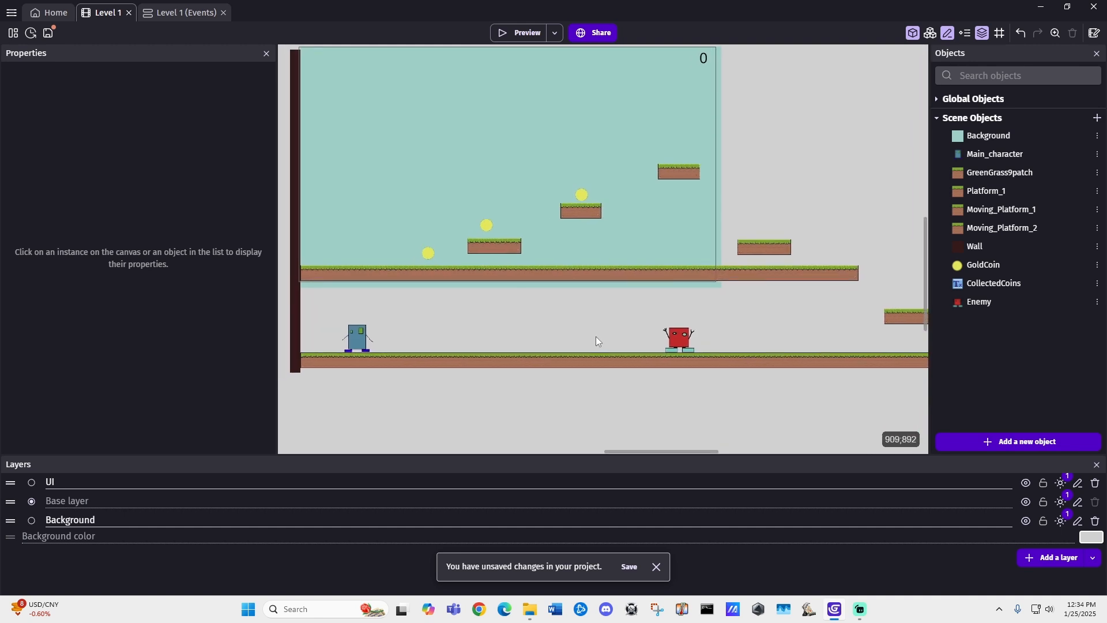
middle_click_drag(467, 320, 495, 322)
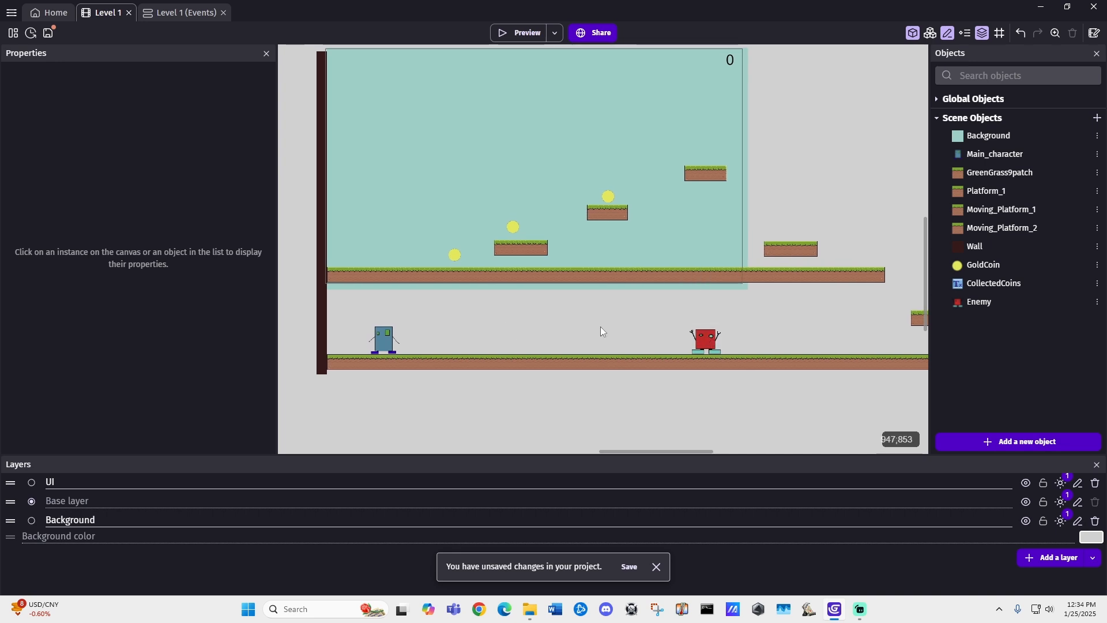
middle_click_drag(601, 328, 606, 324)
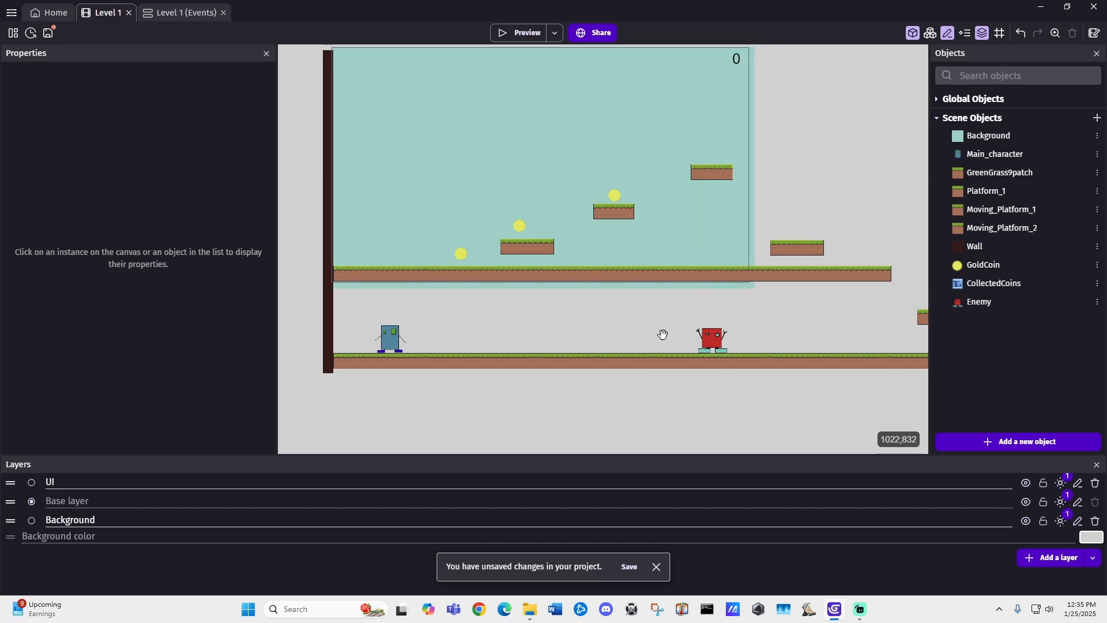
scroll(669, 346, "up", 1)
scroll(502, 369, "down", 1)
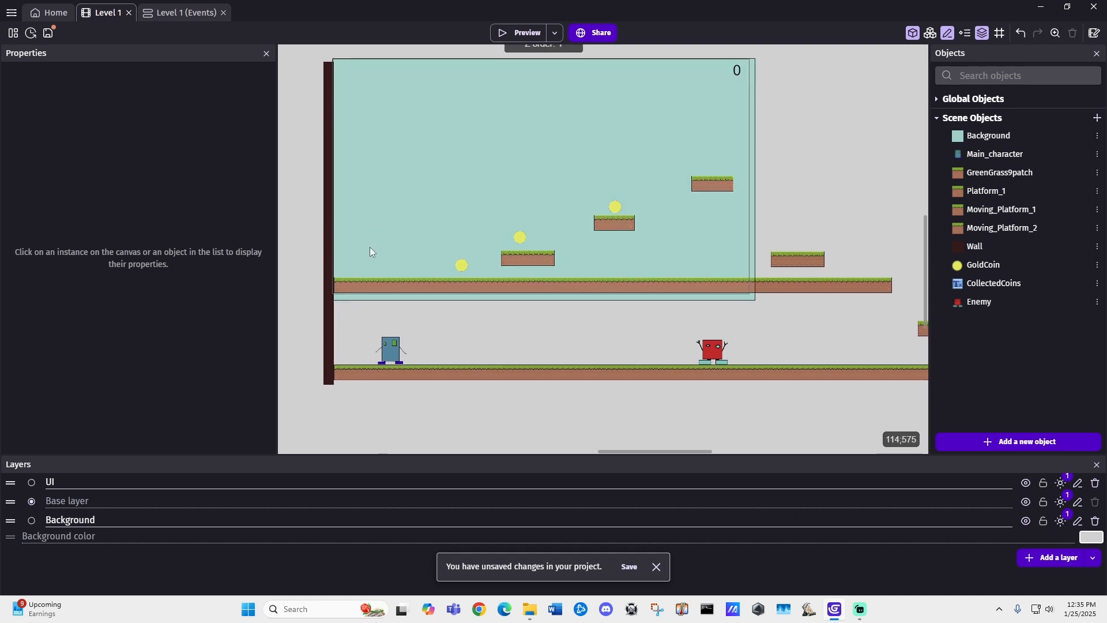
scroll(369, 248, "up", 1)
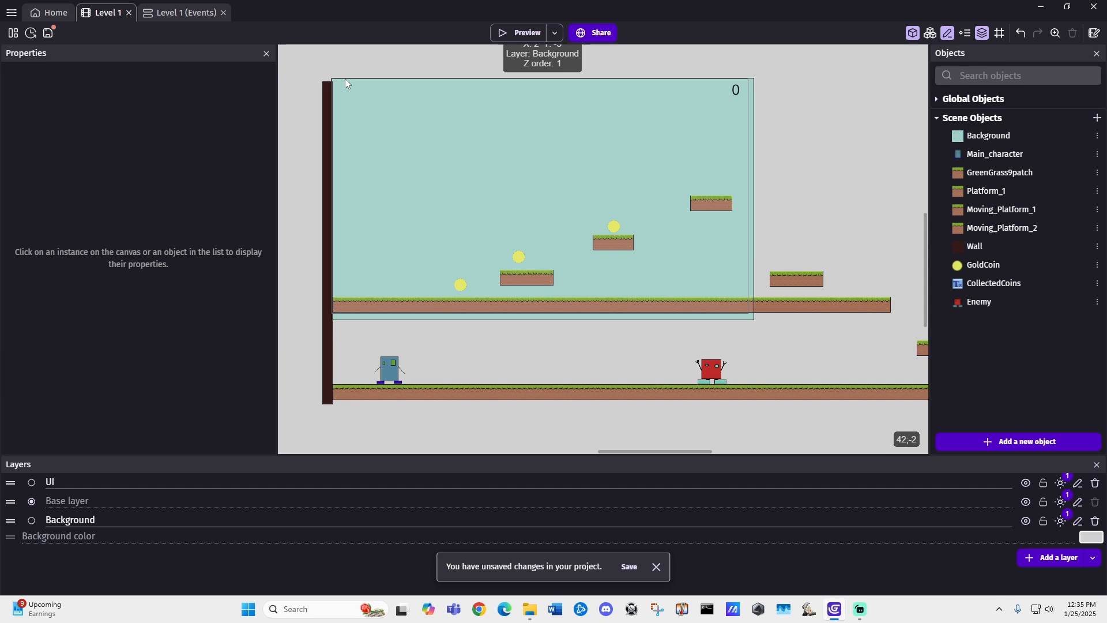
middle_click_drag(500, 330, 504, 317)
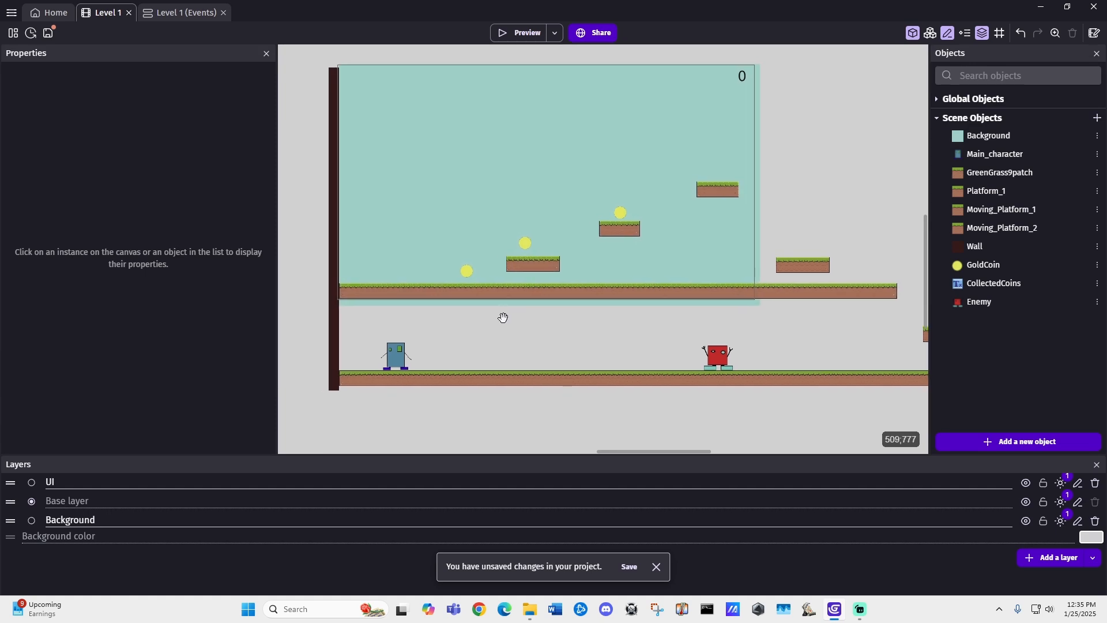
- Add a global number variable named Life with the value 3 and apply it
left_click(12, 32)
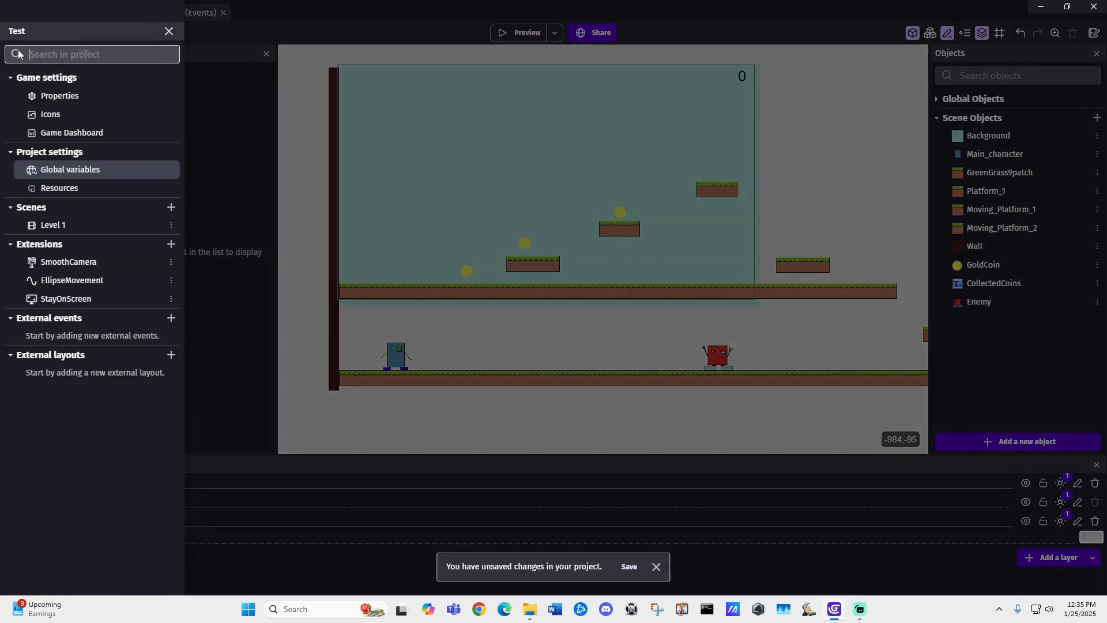
left_click(85, 171)
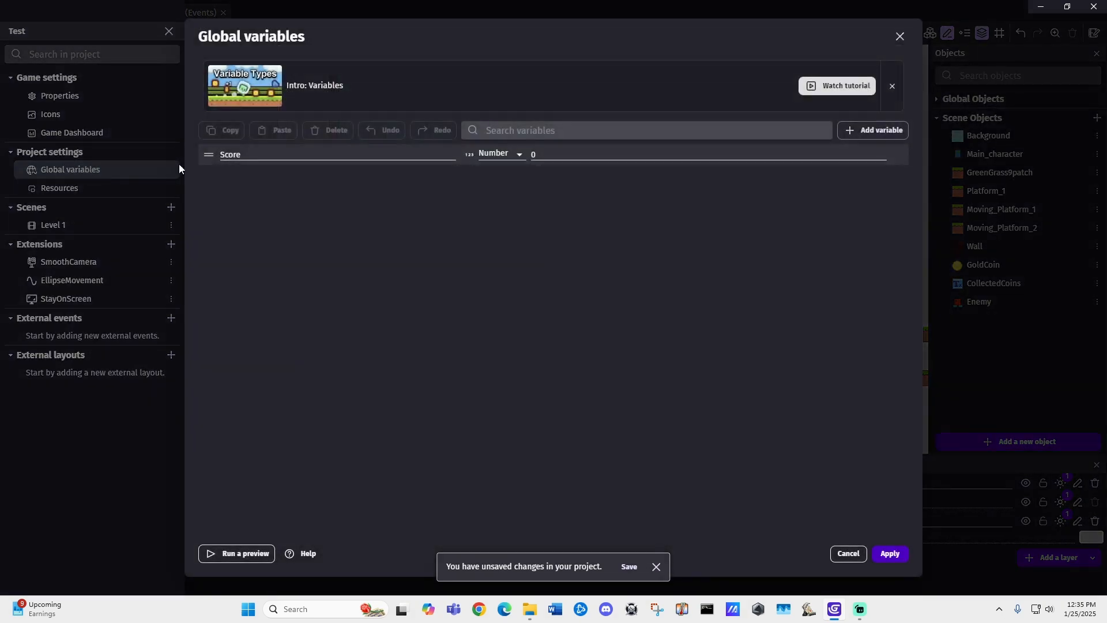
left_click(872, 130)
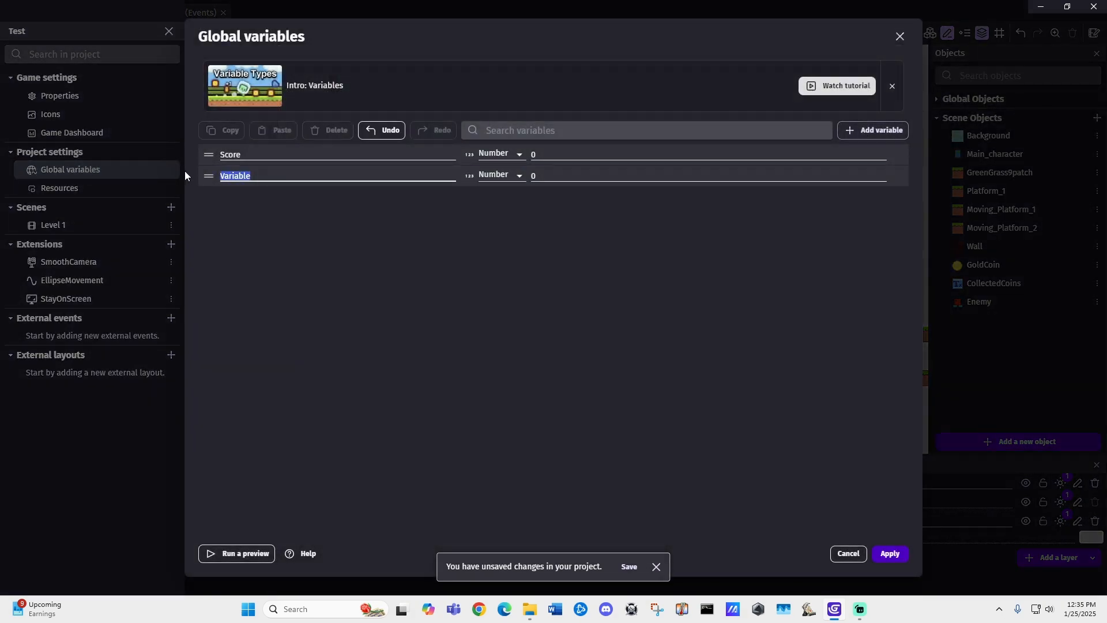
type("Life")
left_click(549, 174)
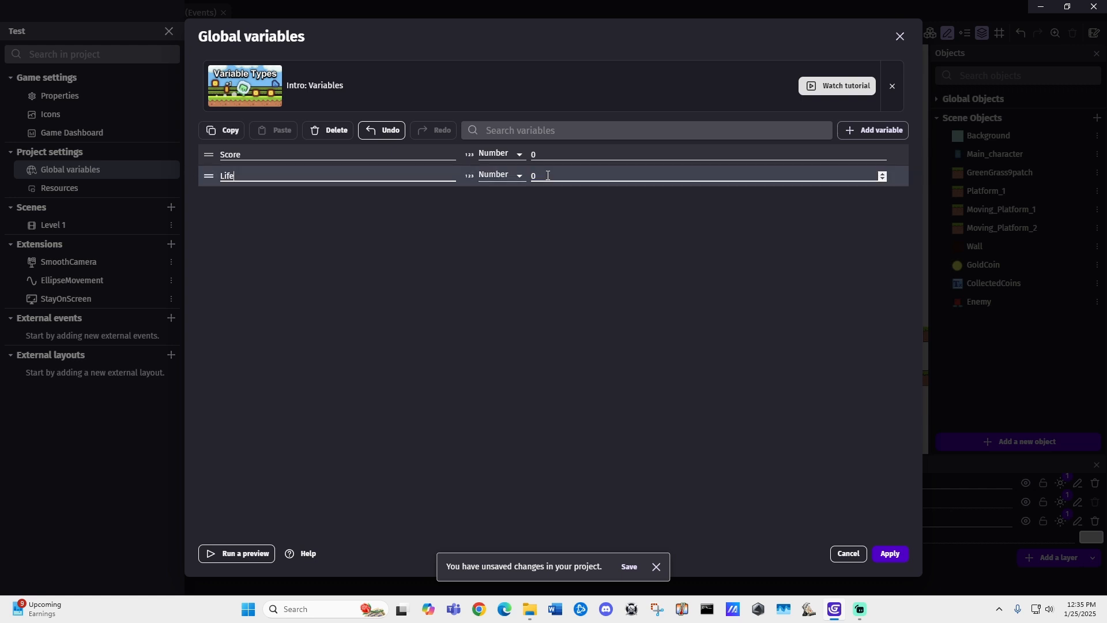
type("3")
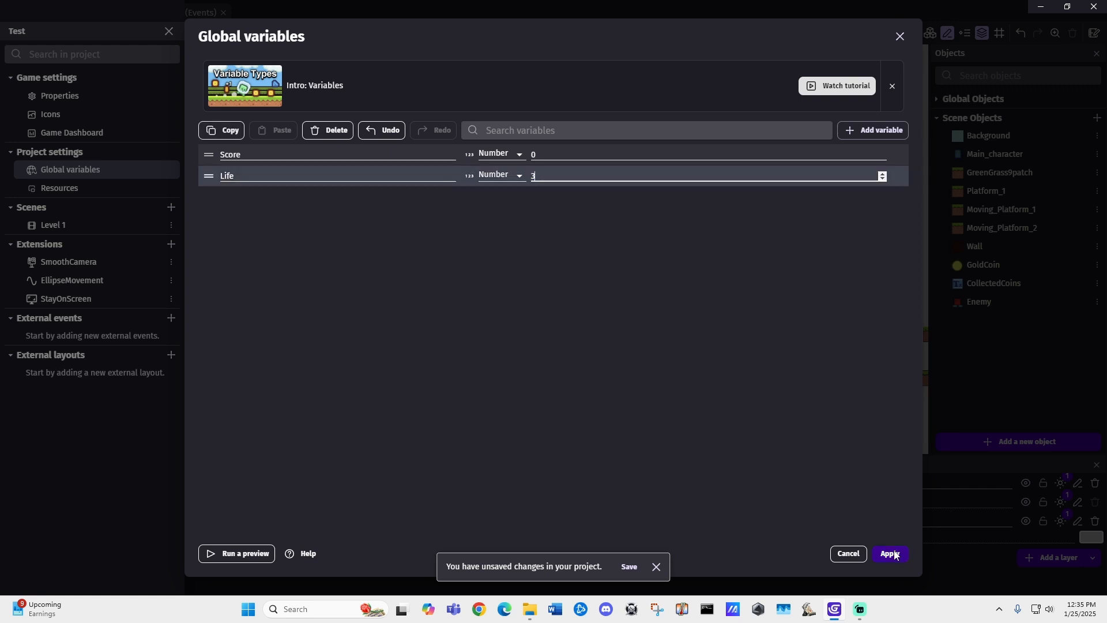
left_click(894, 554)
left_click(576, 338)
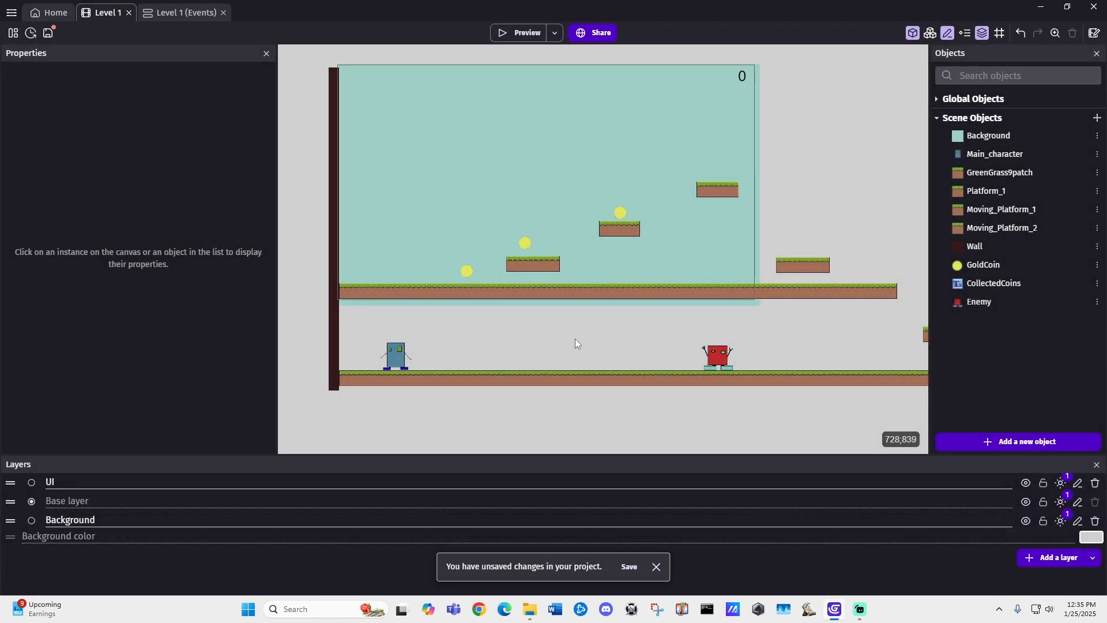
- Duplicate the CollectedCoins text object and name the copy HealthPoints
left_click(996, 283)
scroll(701, 227, "up", 1)
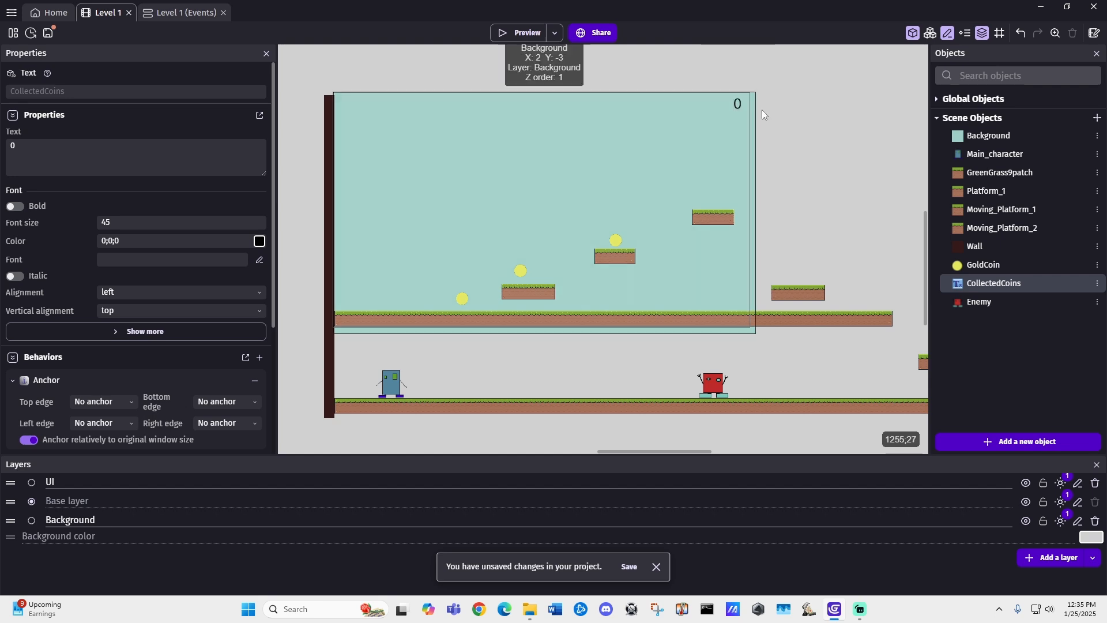
right_click(987, 282)
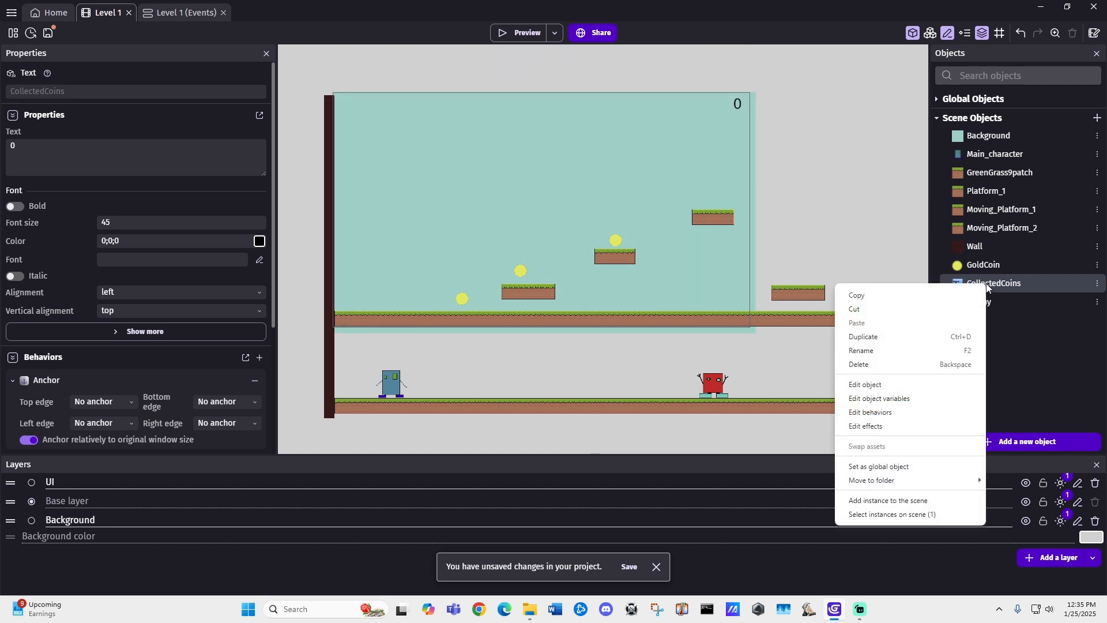
left_click(878, 338)
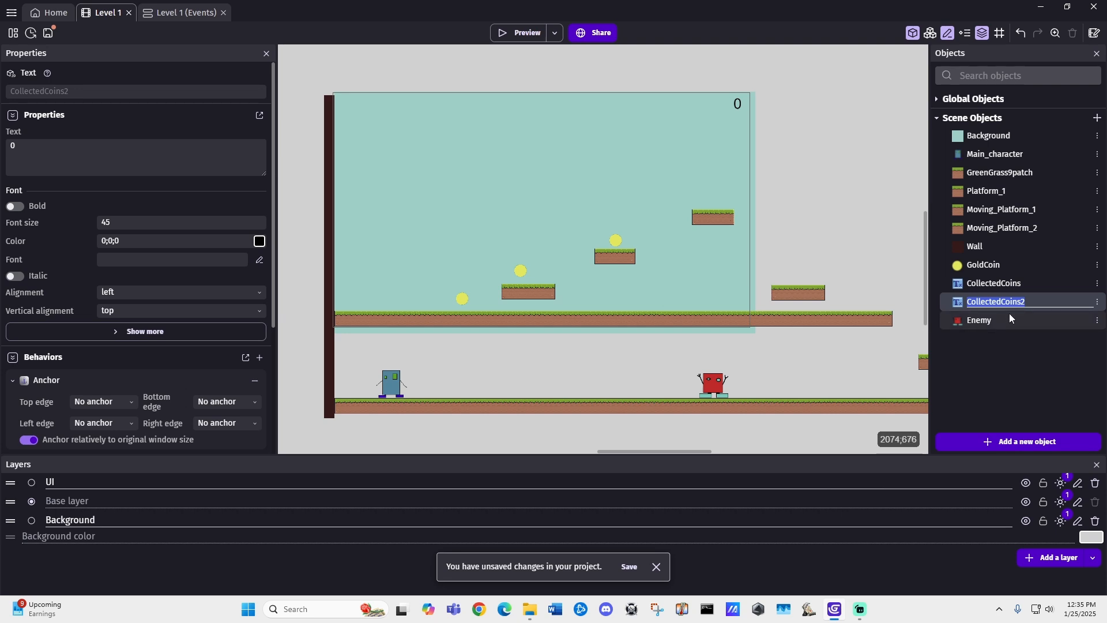
type("Health")
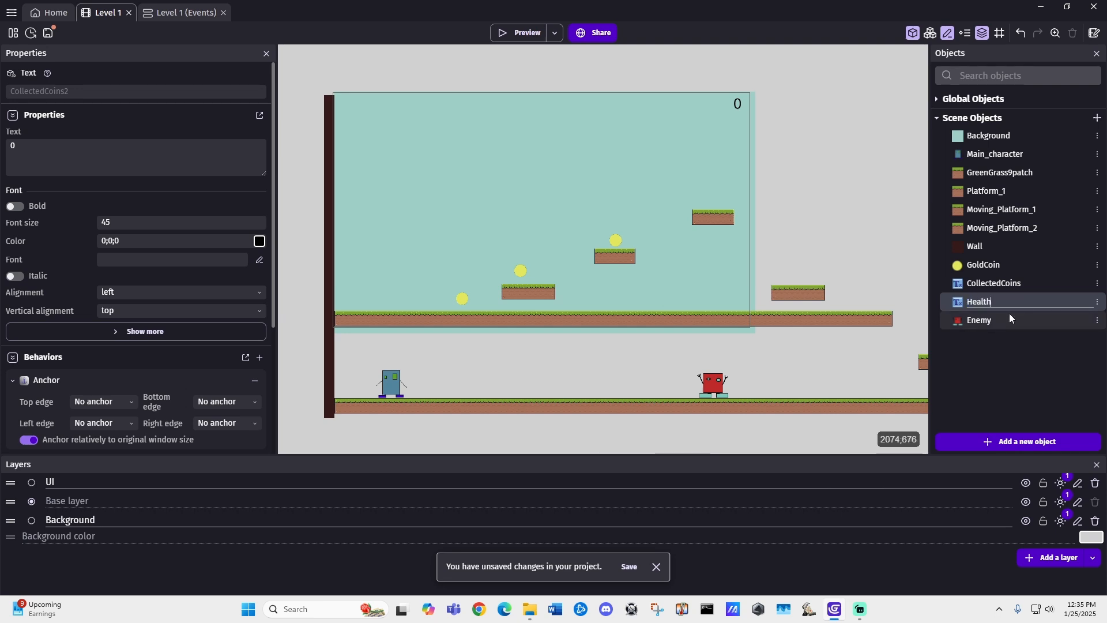
type("Poins")
type("s")
left_click(1007, 338)
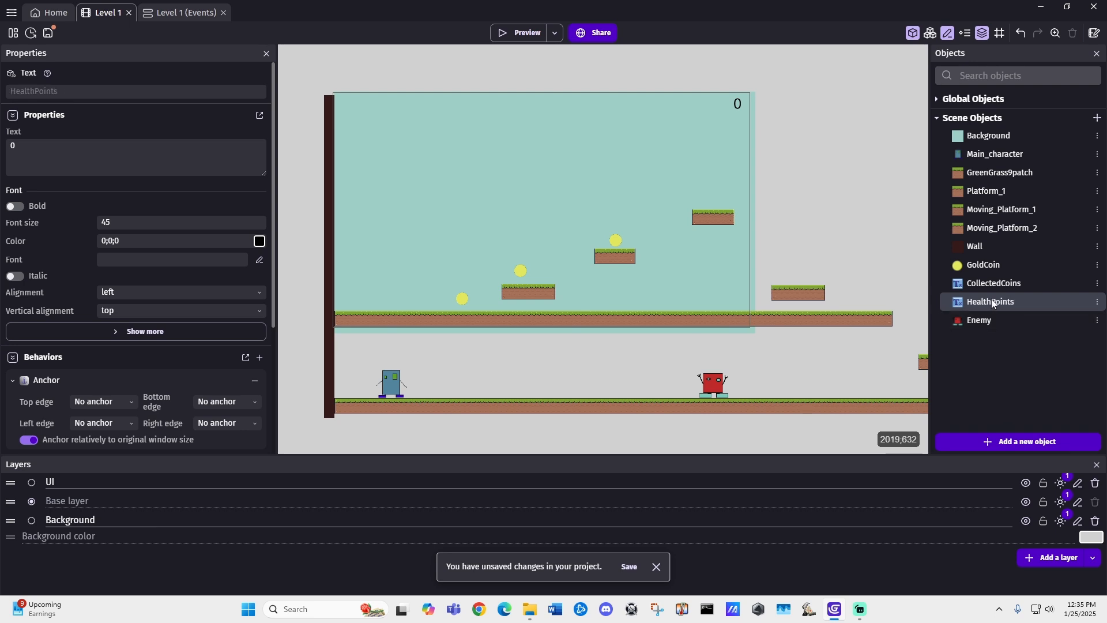
- Place HealthPoints in the upper-left corner of the level's background at about X 38, Y 20, and set its initial text to 3
mouse_move(992, 303)
left_mouse_down()
mouse_move(637, 222)
mouse_move(346, 101)
left_mouse_up()
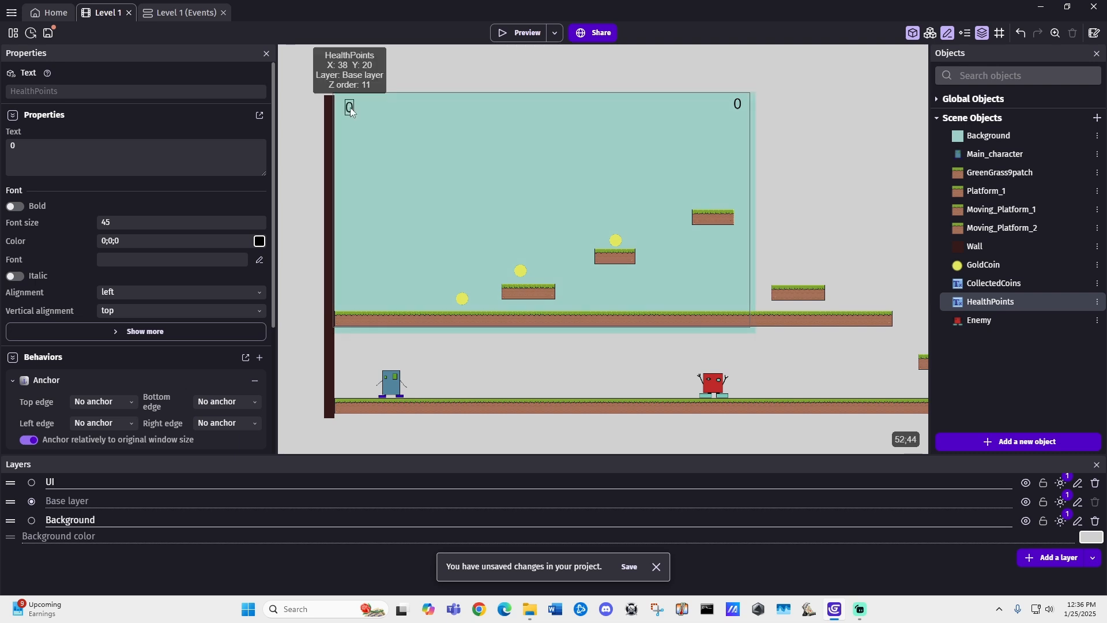
double_click(351, 107)
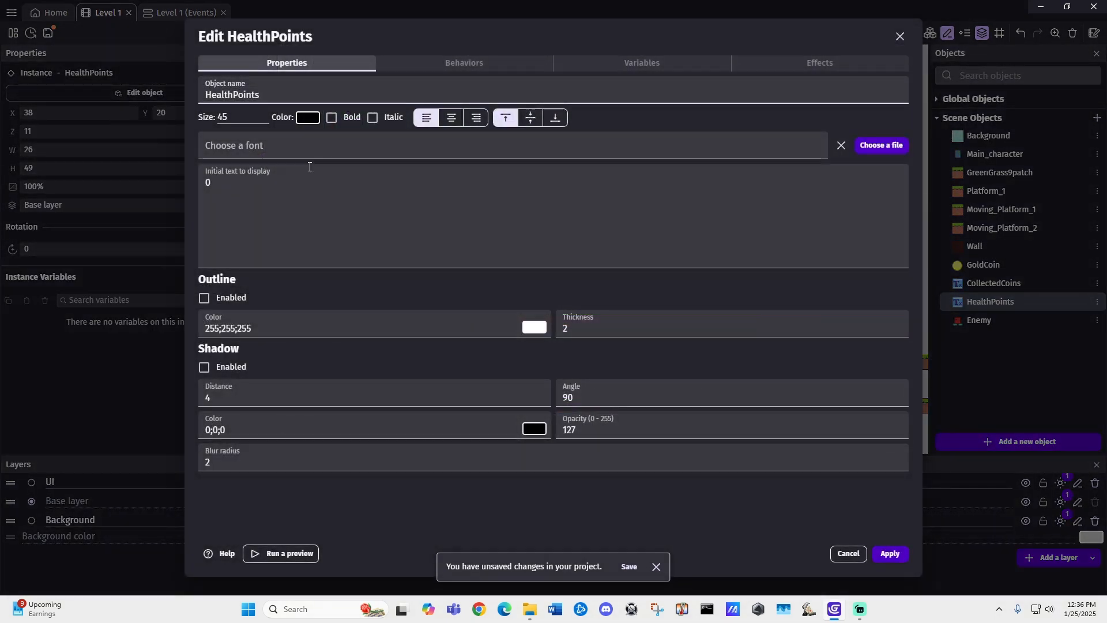
double_click(219, 188)
type("3")
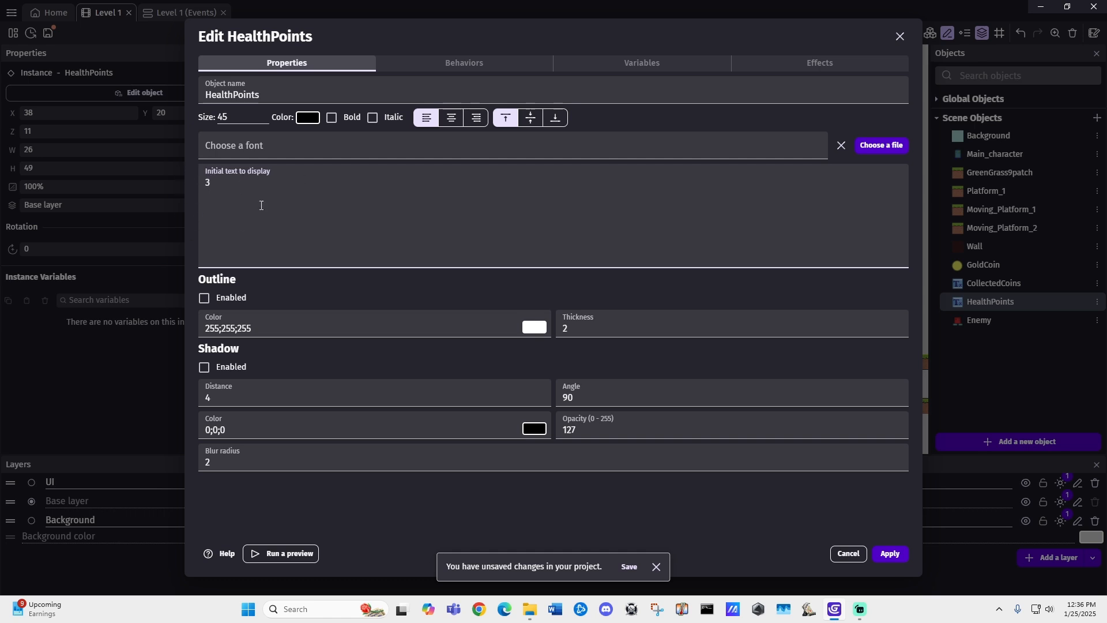
left_click(890, 553)
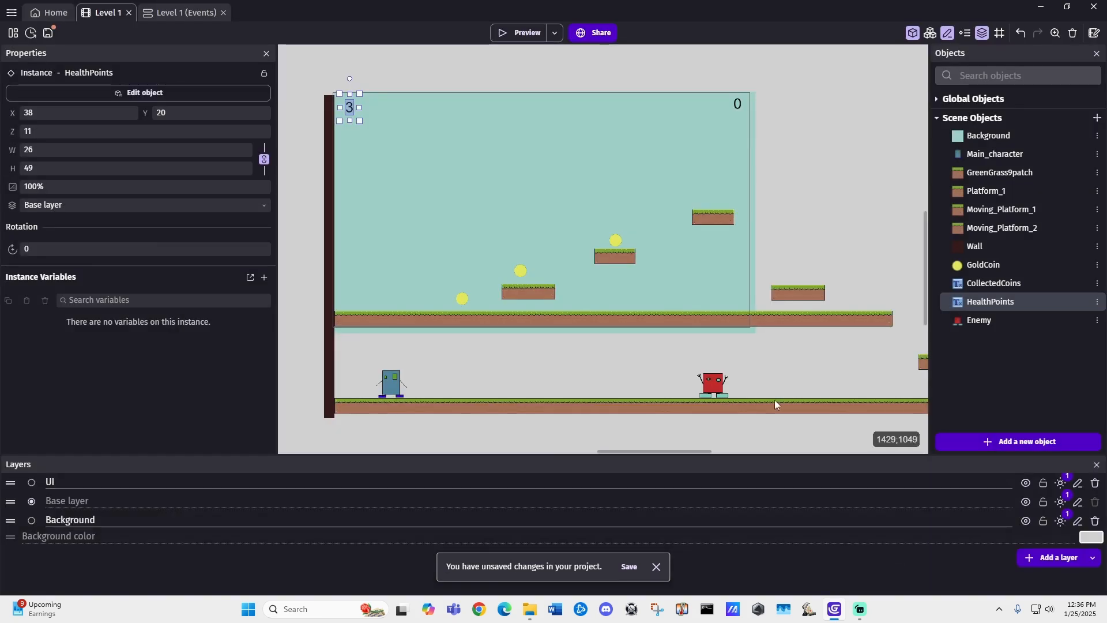
- In the Level 1 events, add a Trigger once condition to the Enemy collision event where Main_character is on floor
left_click(185, 15)
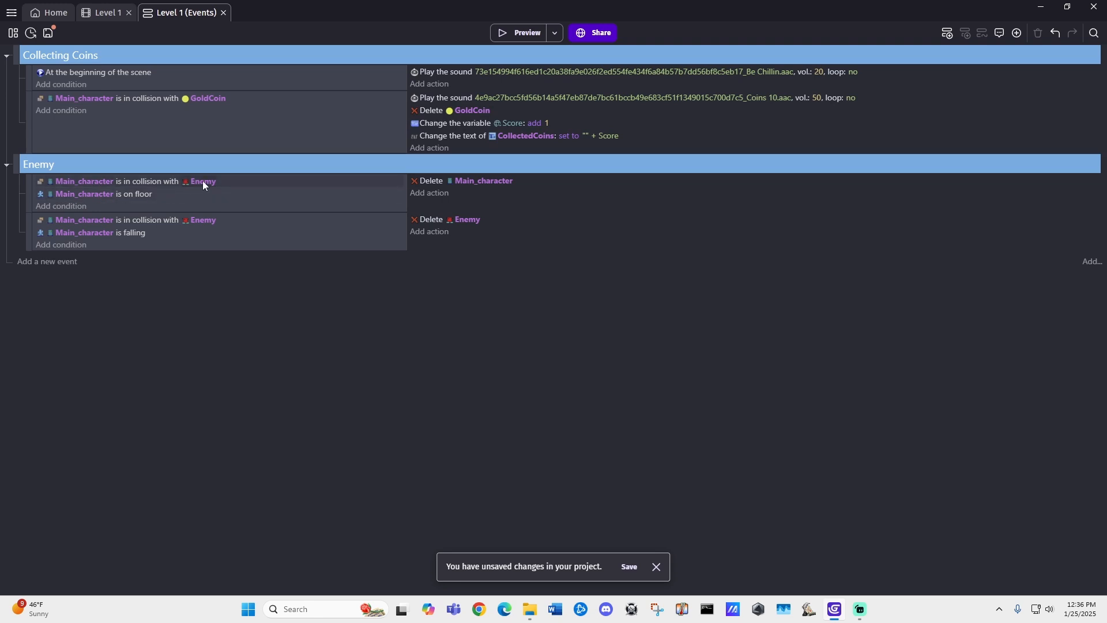
left_click(73, 206)
type("tri")
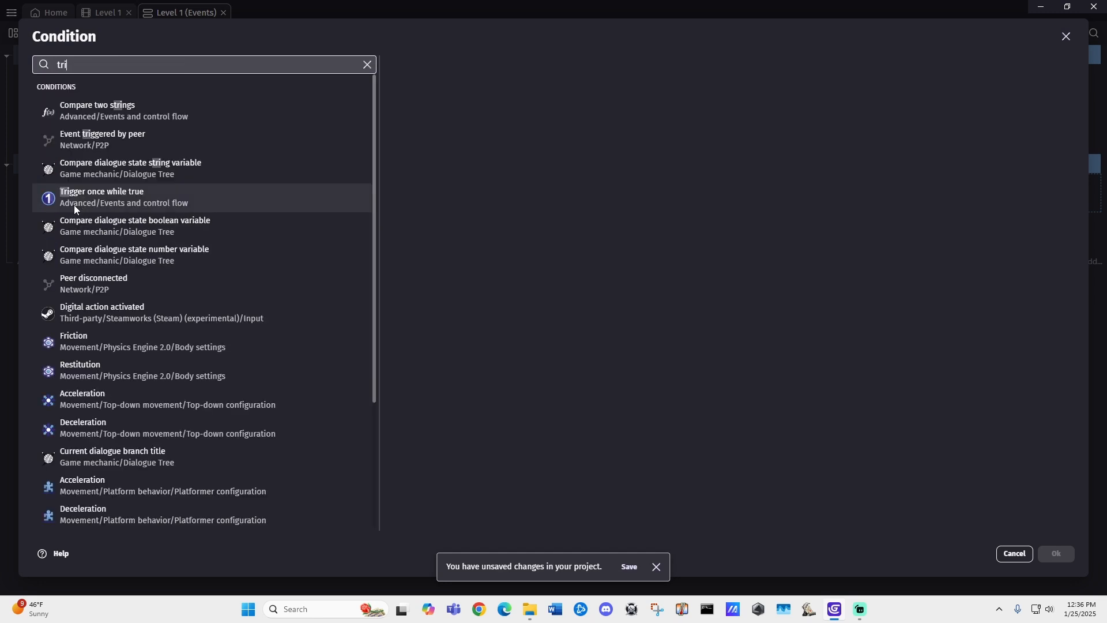
left_click(91, 200)
left_click(1057, 555)
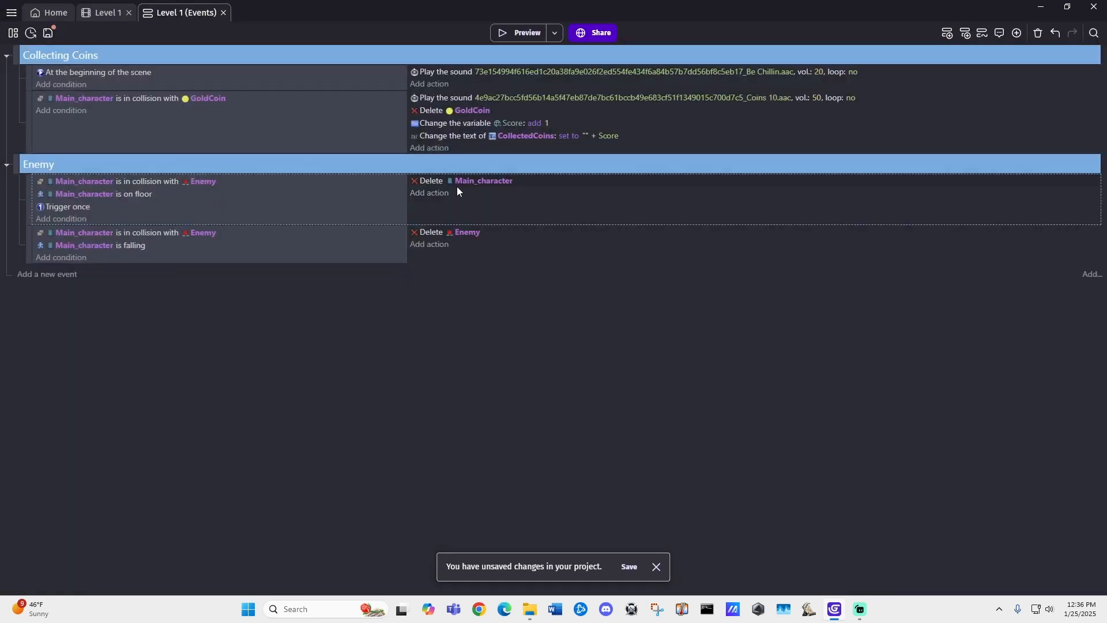
- Add an action to the on-floor Enemy collision event that subtracts 1 from the Life variable
left_click(442, 193)
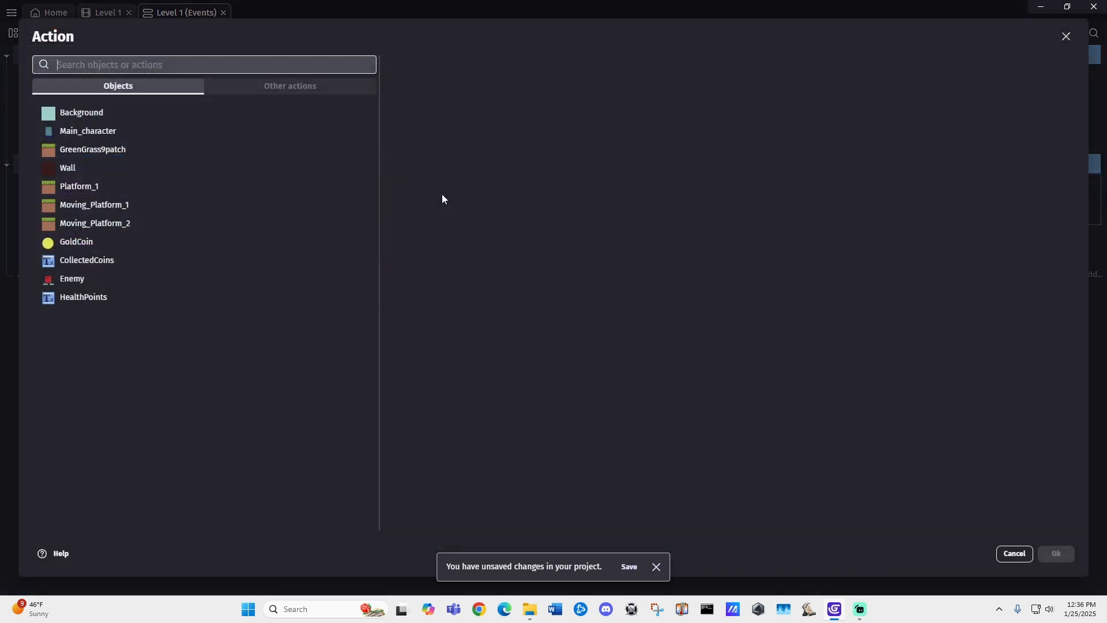
type("varia")
left_click(101, 135)
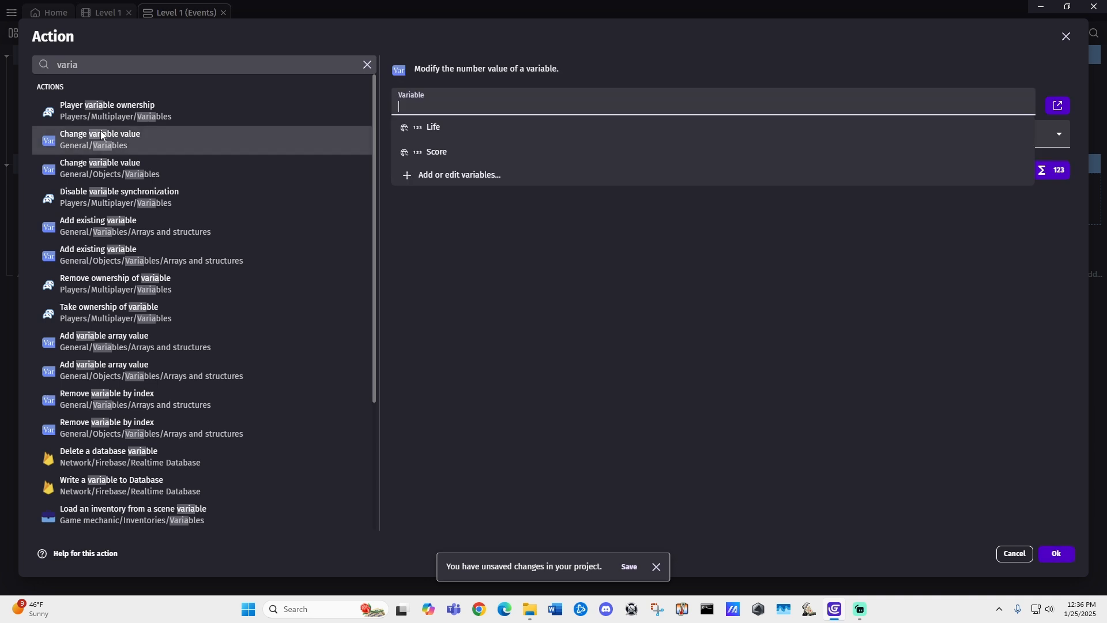
left_click(445, 132)
left_click(445, 134)
left_click(445, 177)
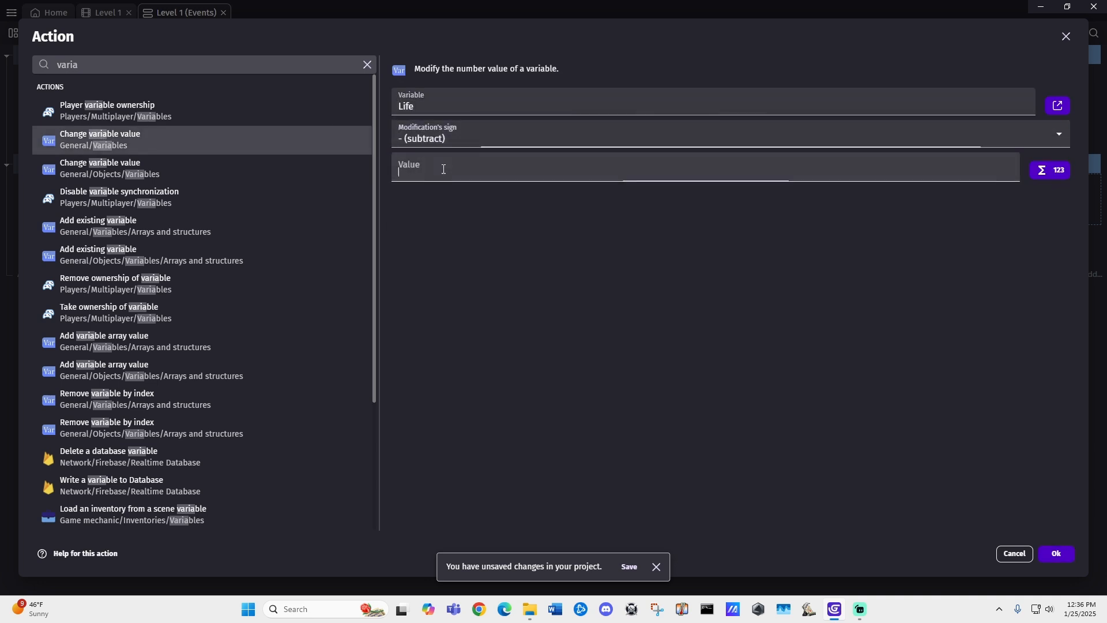
type("1")
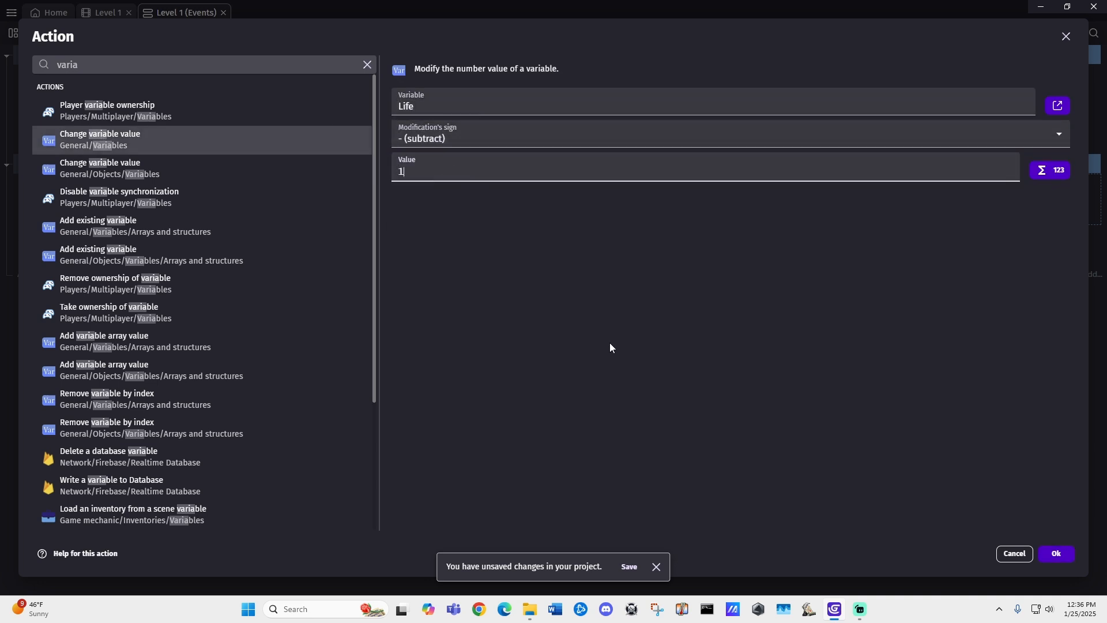
left_click(1059, 553)
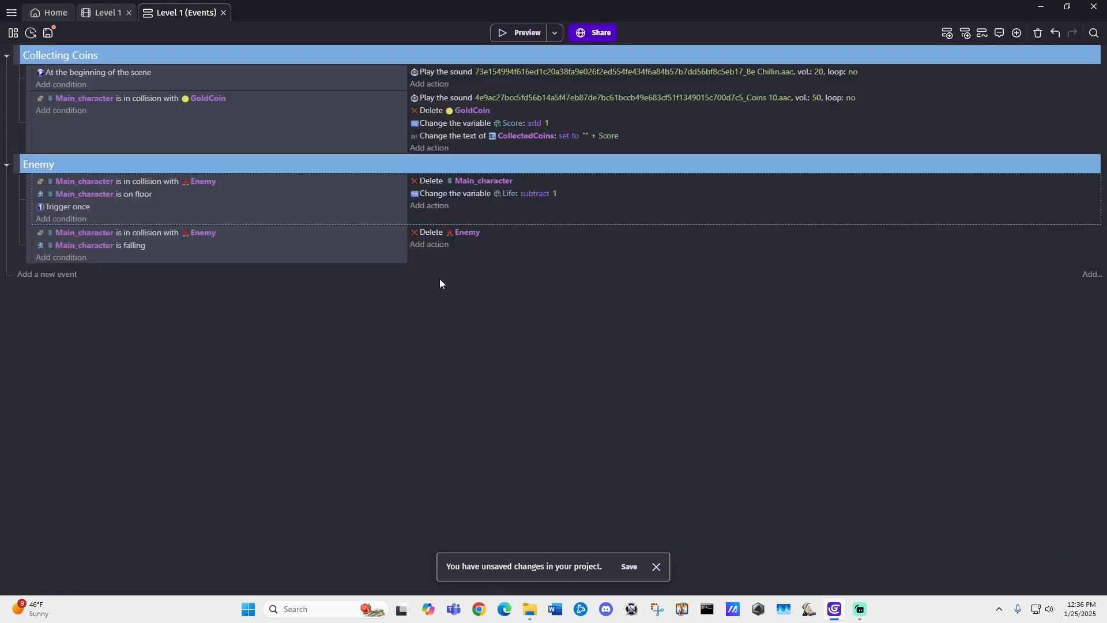
- Add an action to the on-floor Enemy collision event that sets the HealthPoints text to "" + Life
left_click(438, 207)
left_click(82, 296)
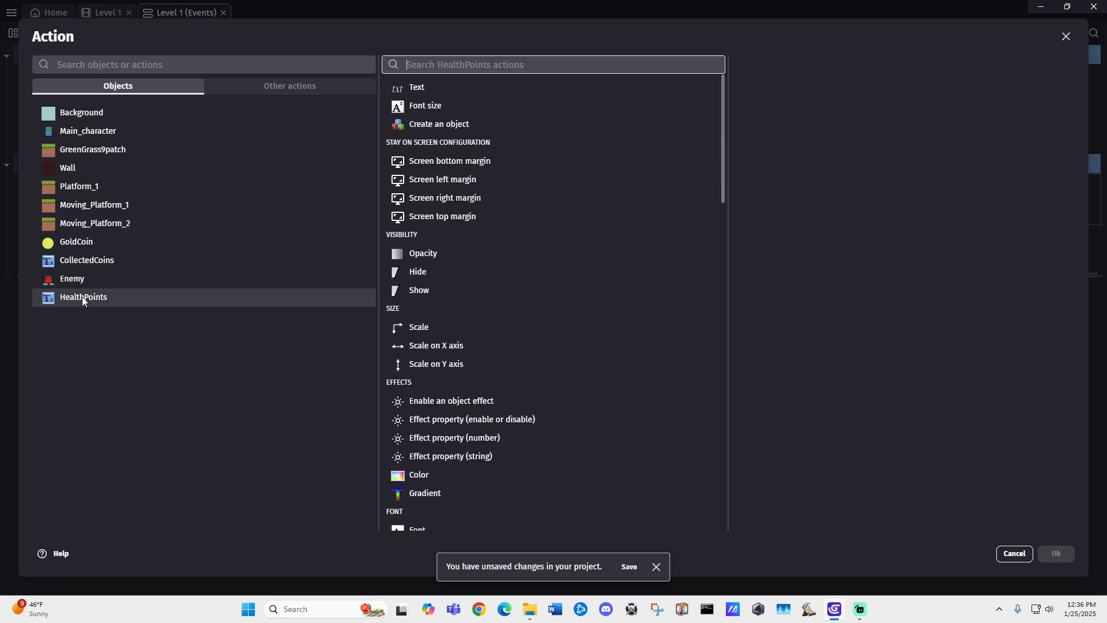
left_click(556, 90)
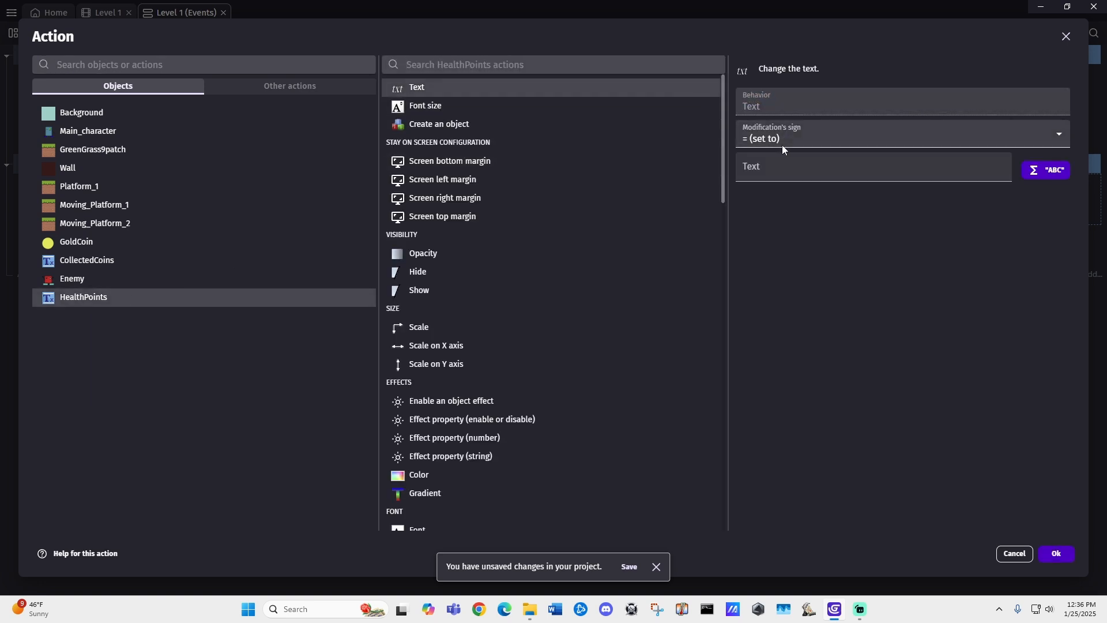
left_click(784, 161)
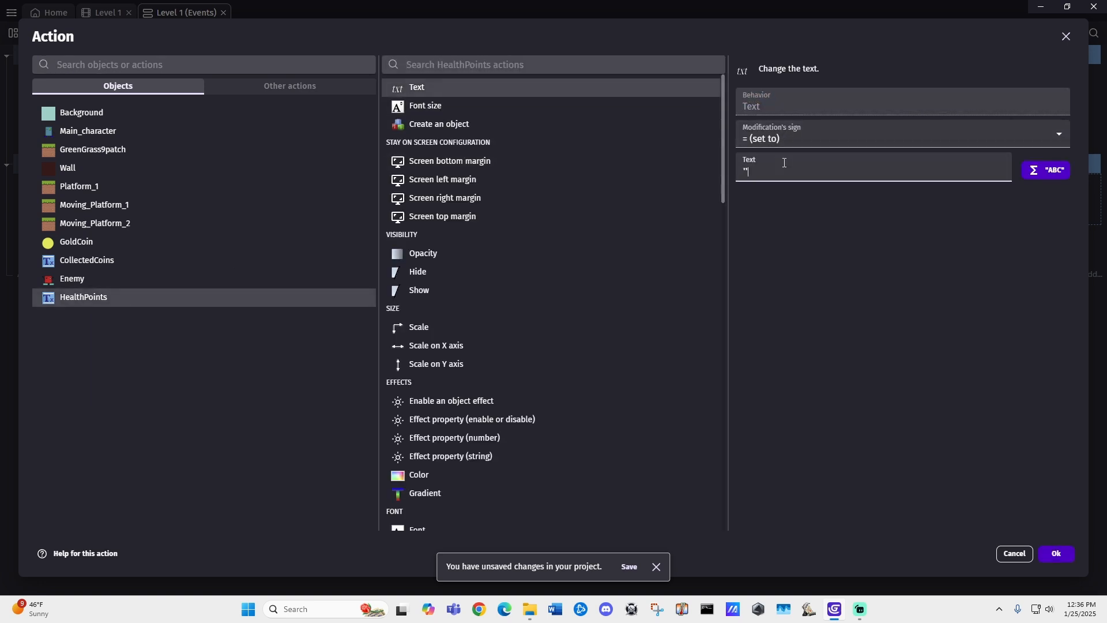
type("\"\" + life")
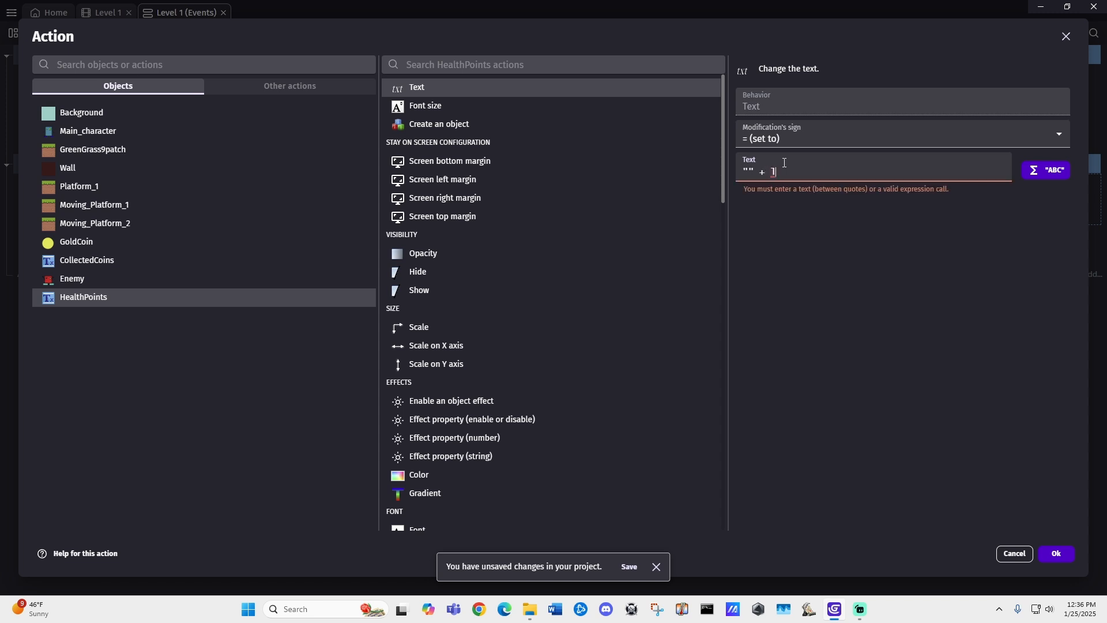
left_click(789, 184)
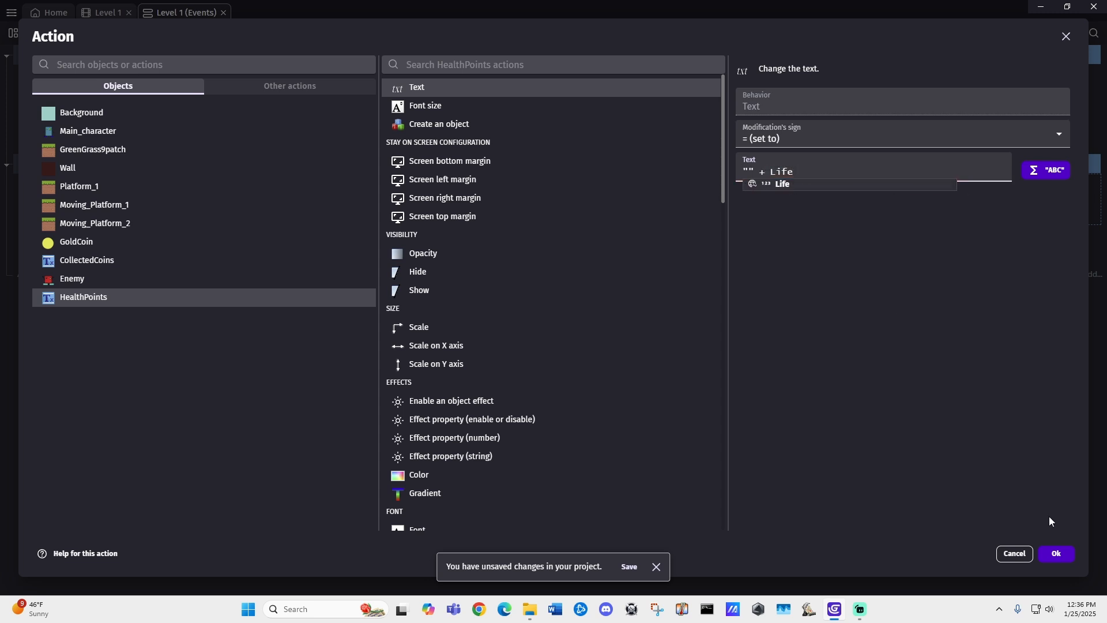
left_click(1058, 554)
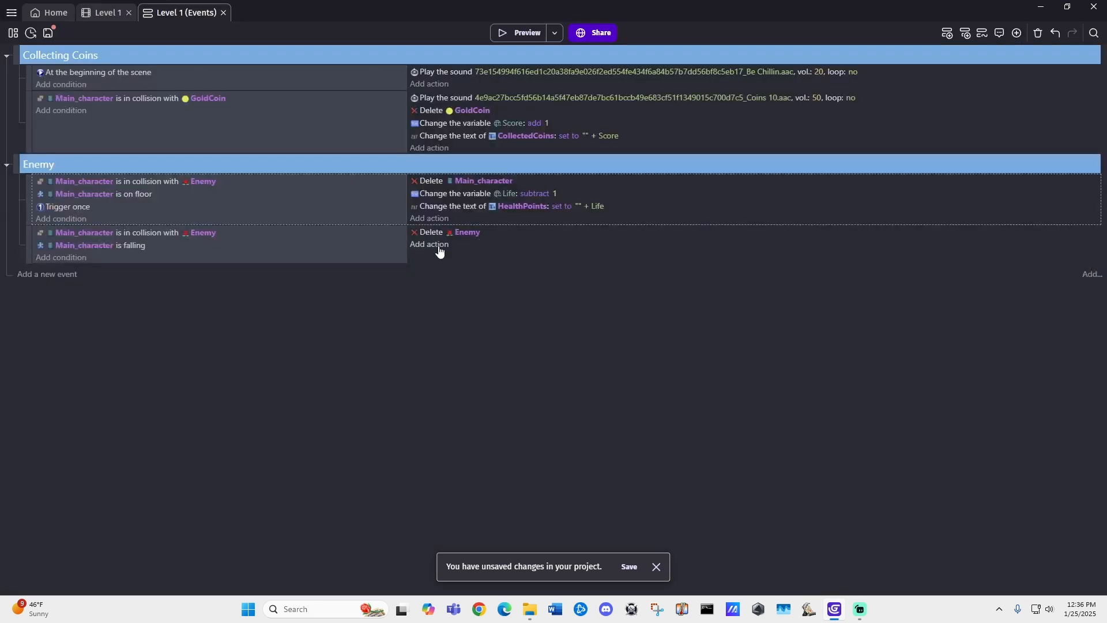
- Preview Level 1, walk the character into the enemy to test the life loss, and close the preview
left_click(105, 12)
left_click(517, 32)
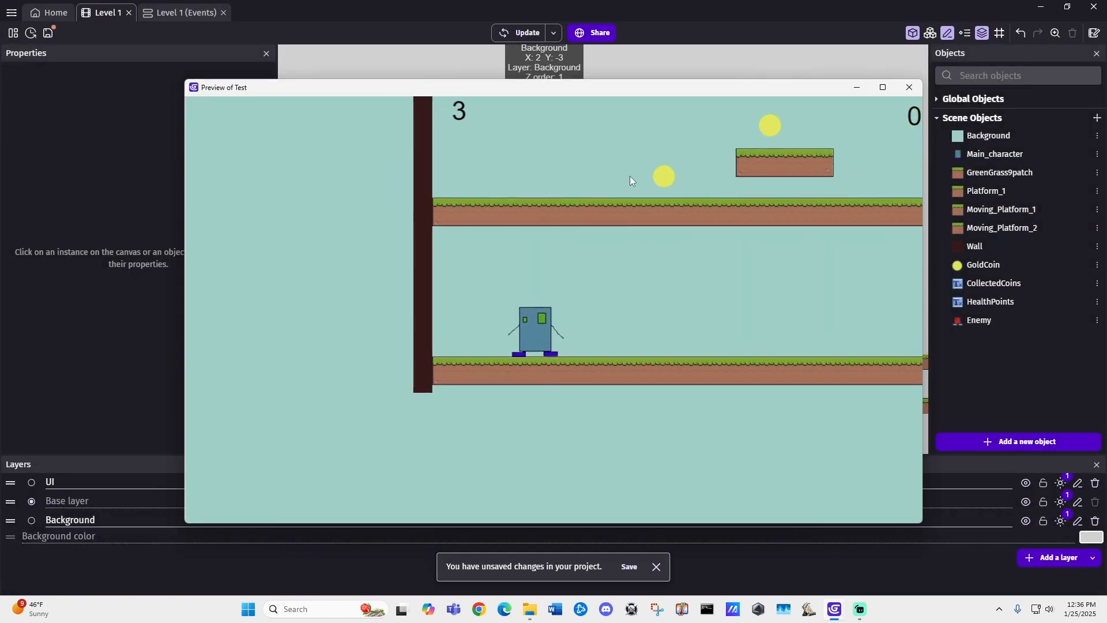
key("Right")
key("Right")
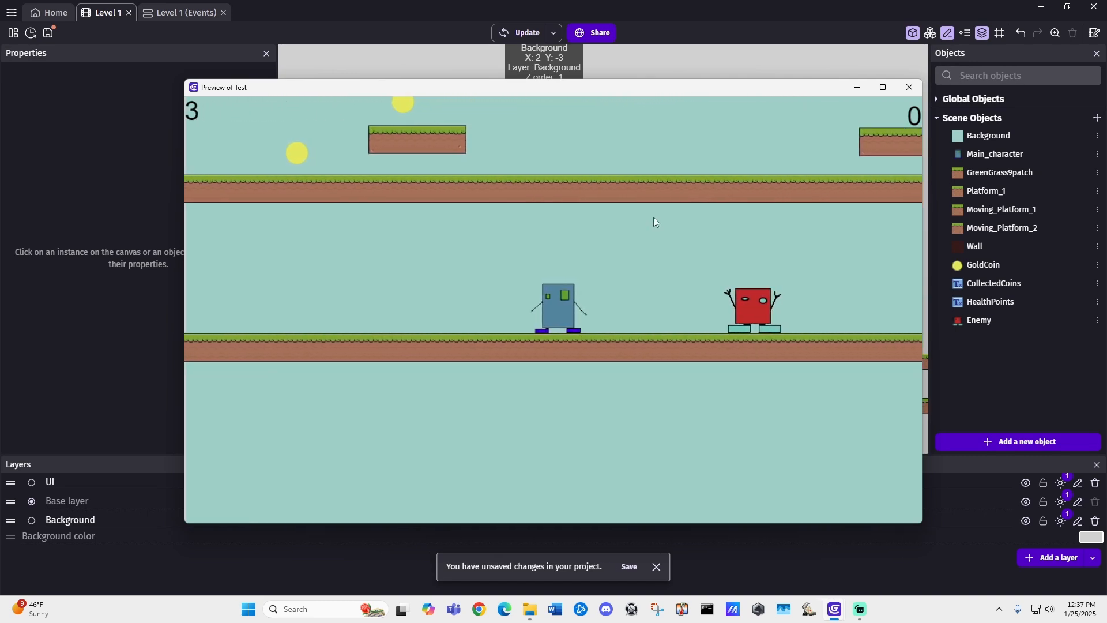
key("Right")
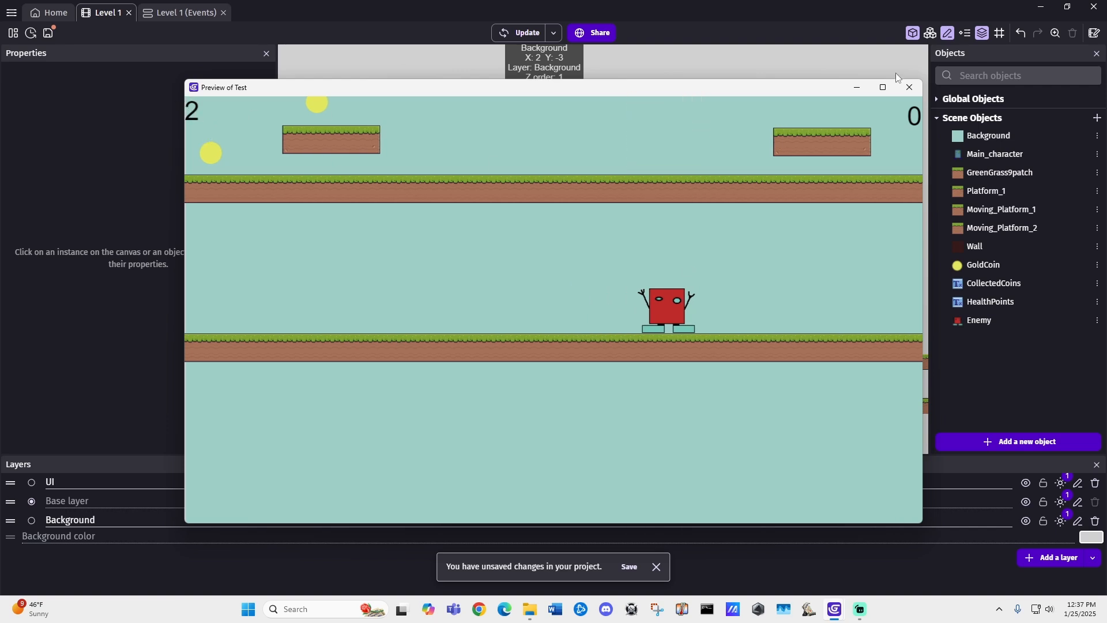
left_click(909, 87)
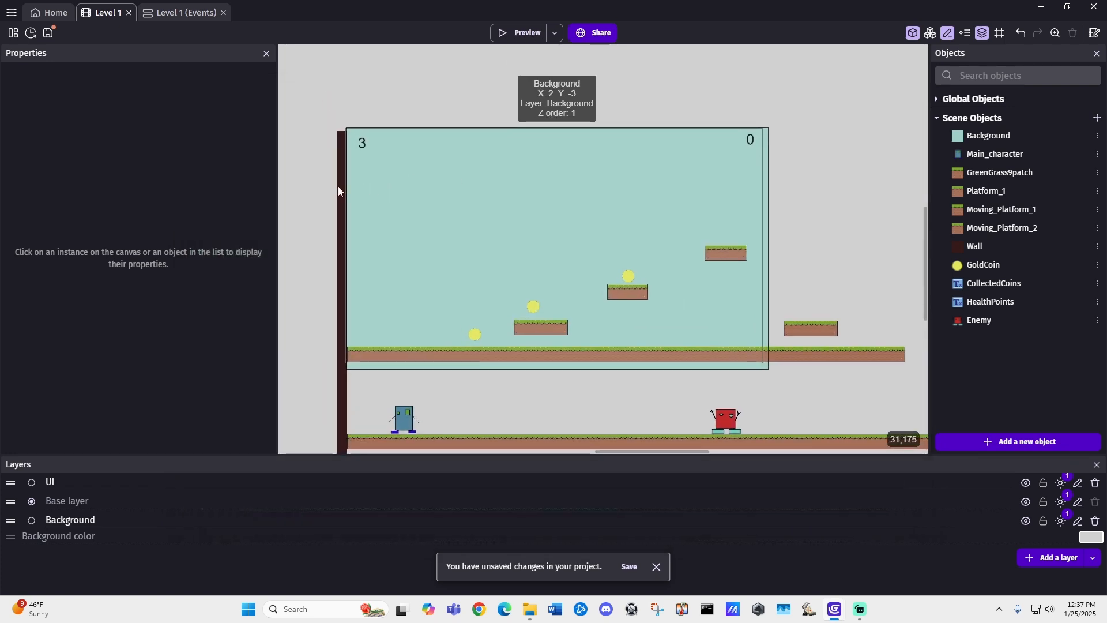
- Move the HealthPoints text in the level from the Base layer to the UI layer
left_click(364, 141)
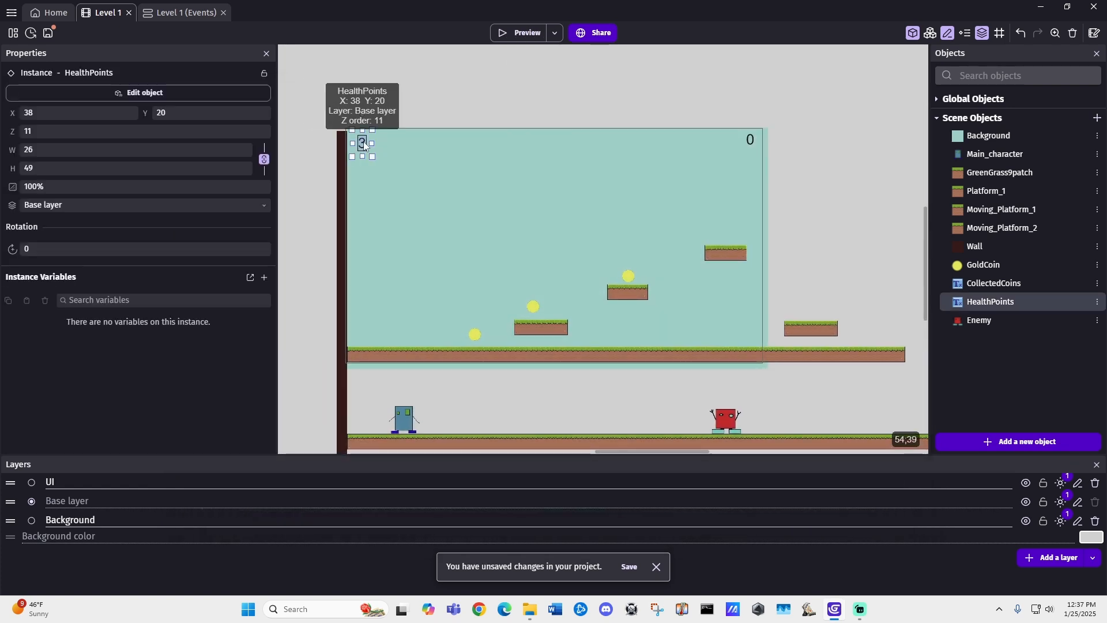
left_click(70, 205)
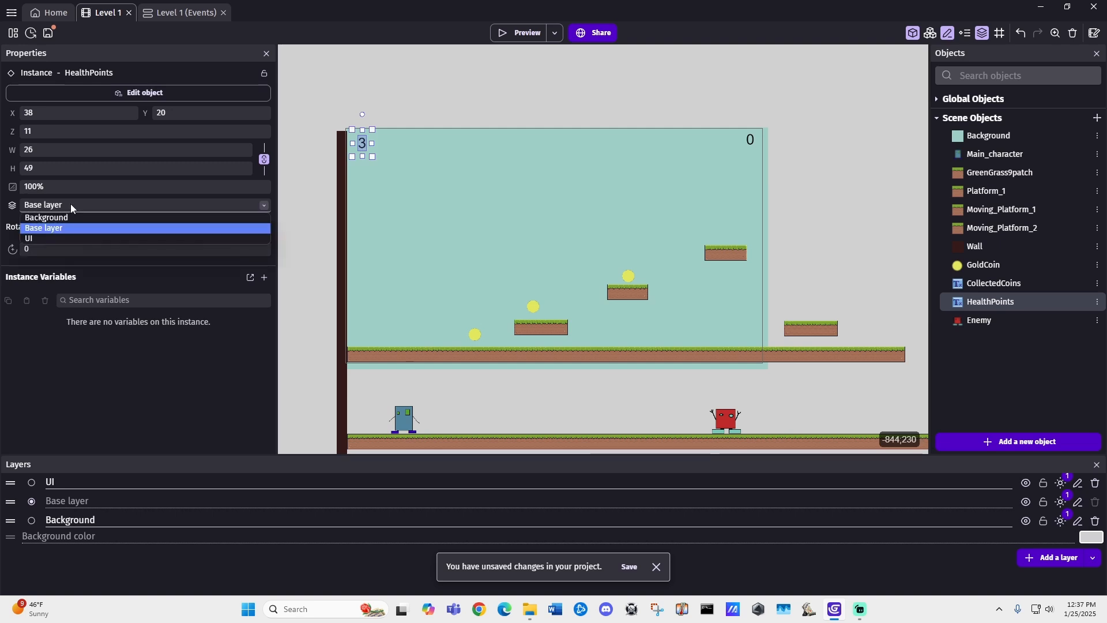
left_click(34, 238)
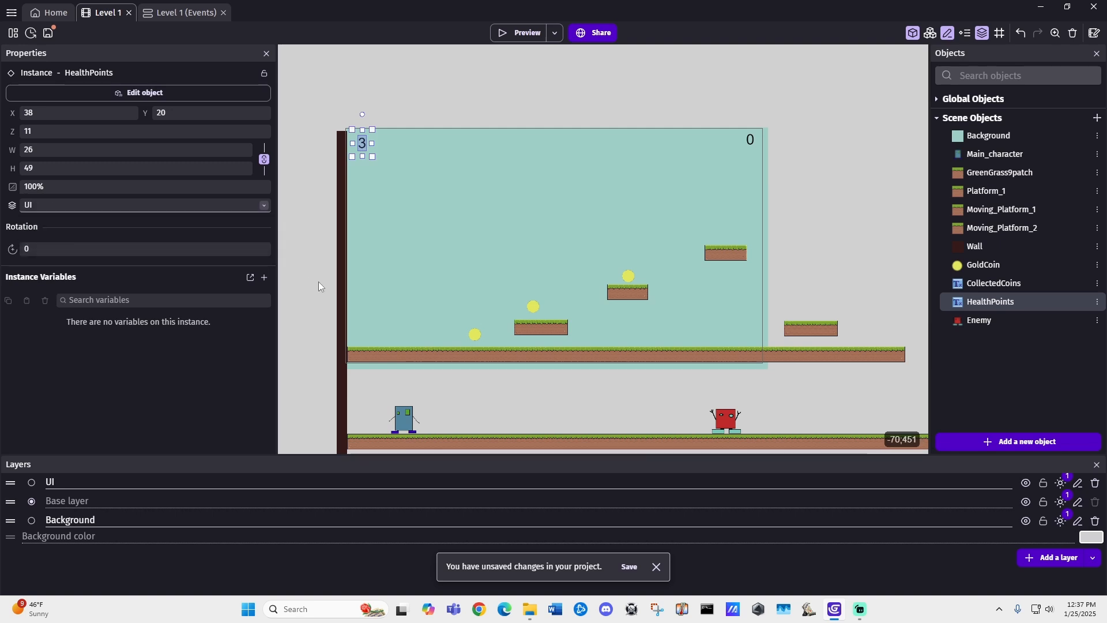
scroll(326, 254, "down", 1)
left_click(437, 361)
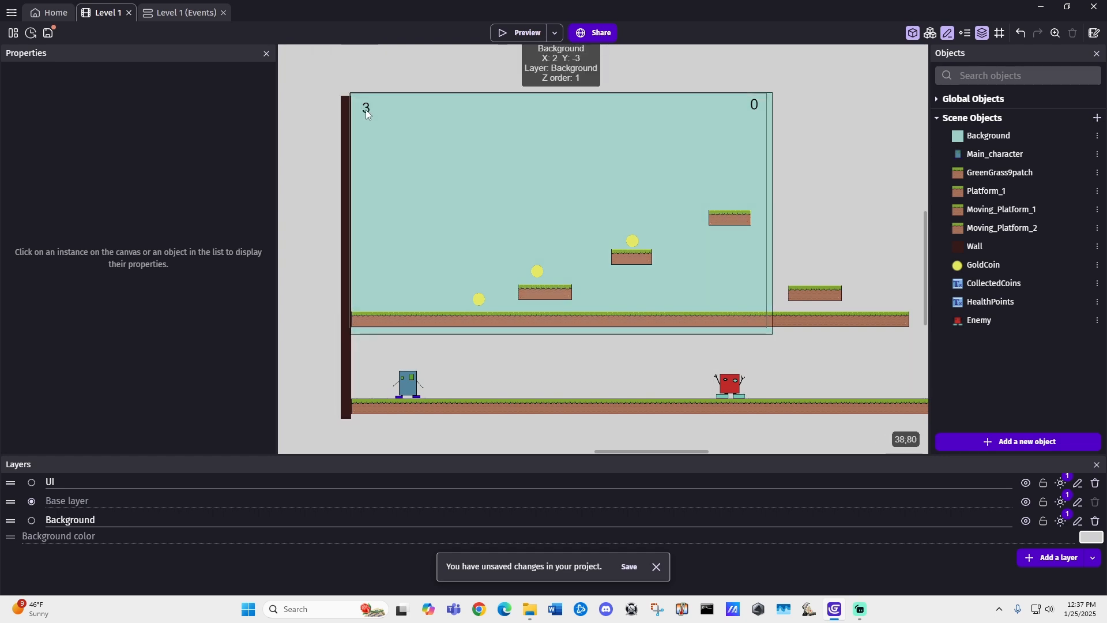
middle_click_drag(899, 240, 870, 213)
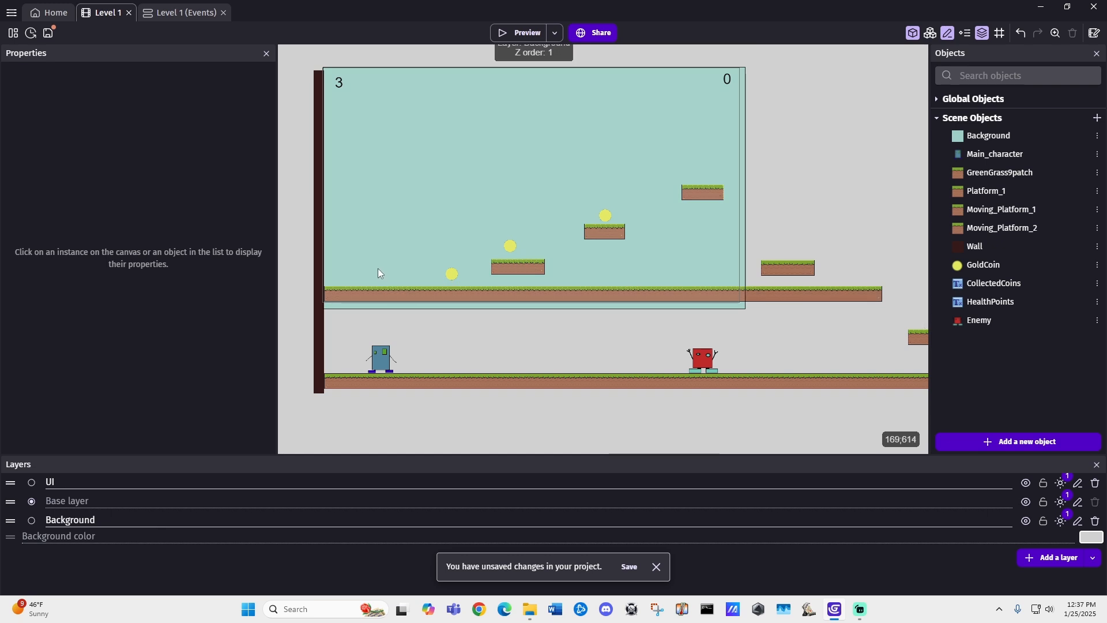
- In the on-floor Enemy collision event, replace the Delete Main_character action with a Position action for Main_character using set to on both axes
left_click(175, 14)
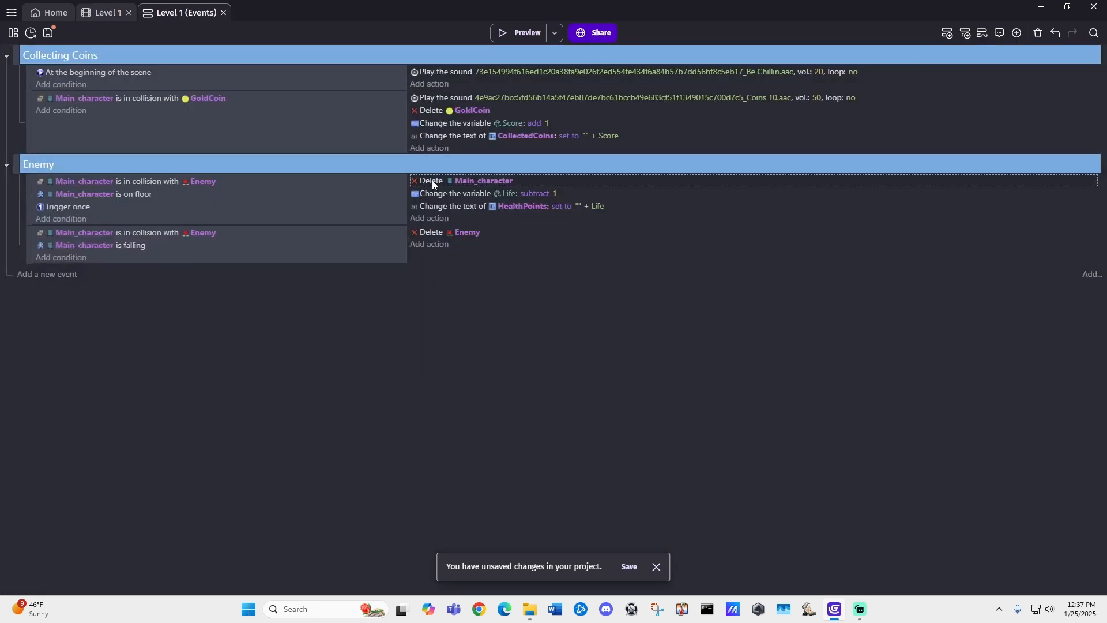
key("Delete")
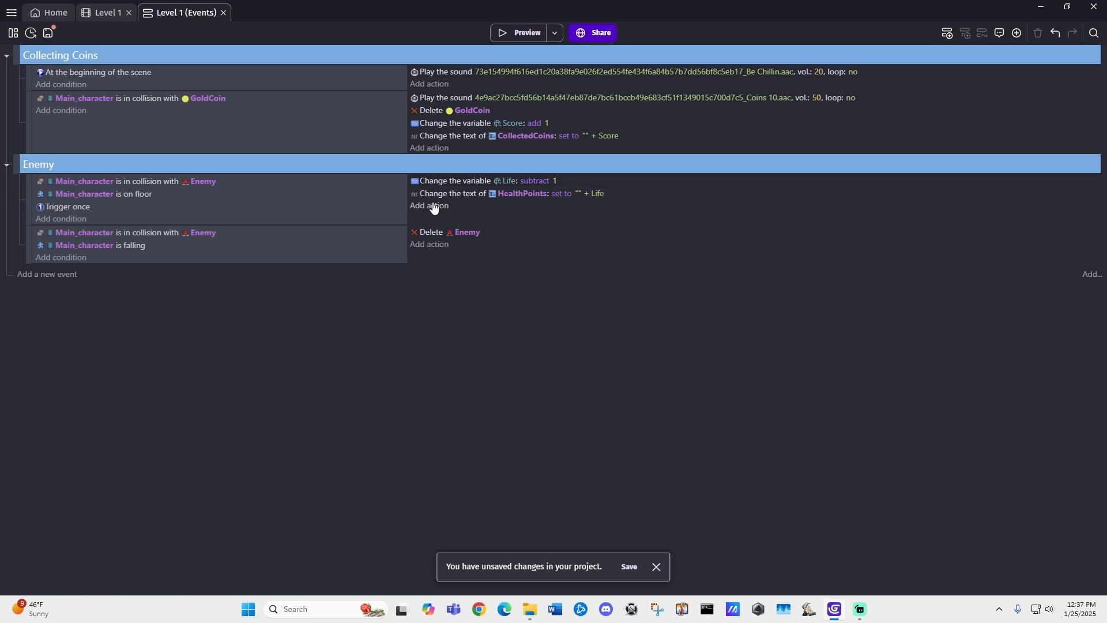
left_click(430, 206)
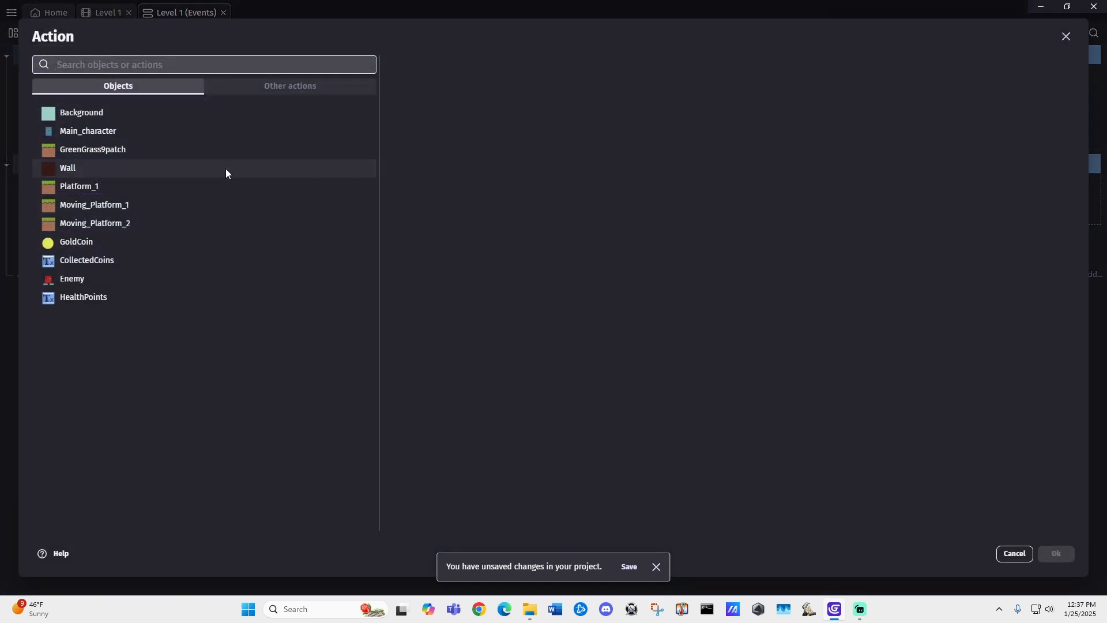
left_click(120, 134)
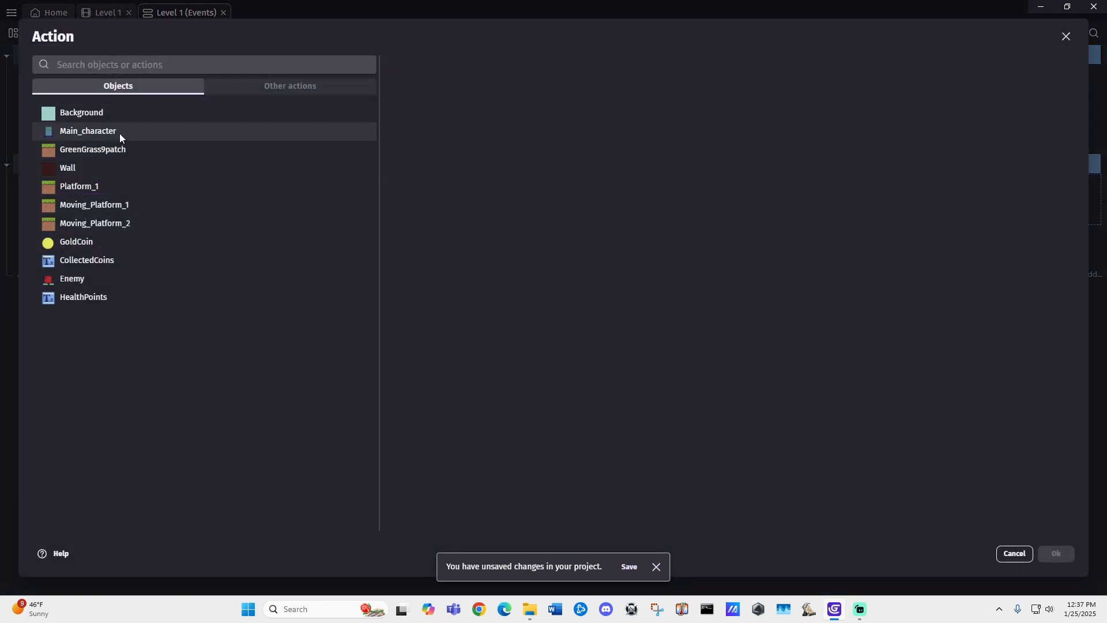
type("positi")
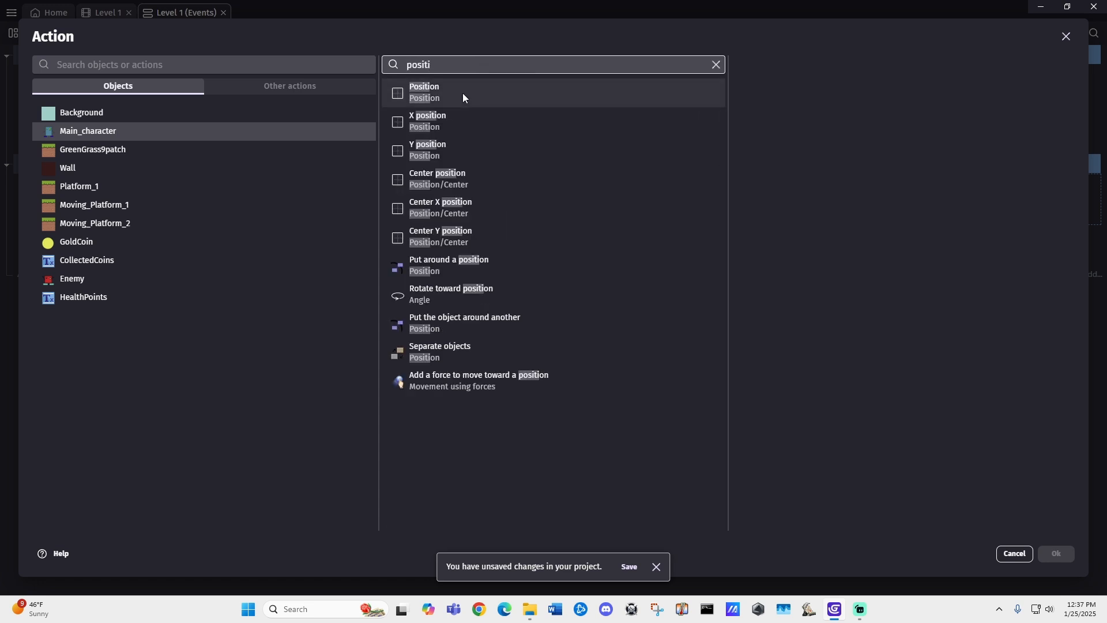
left_click(462, 95)
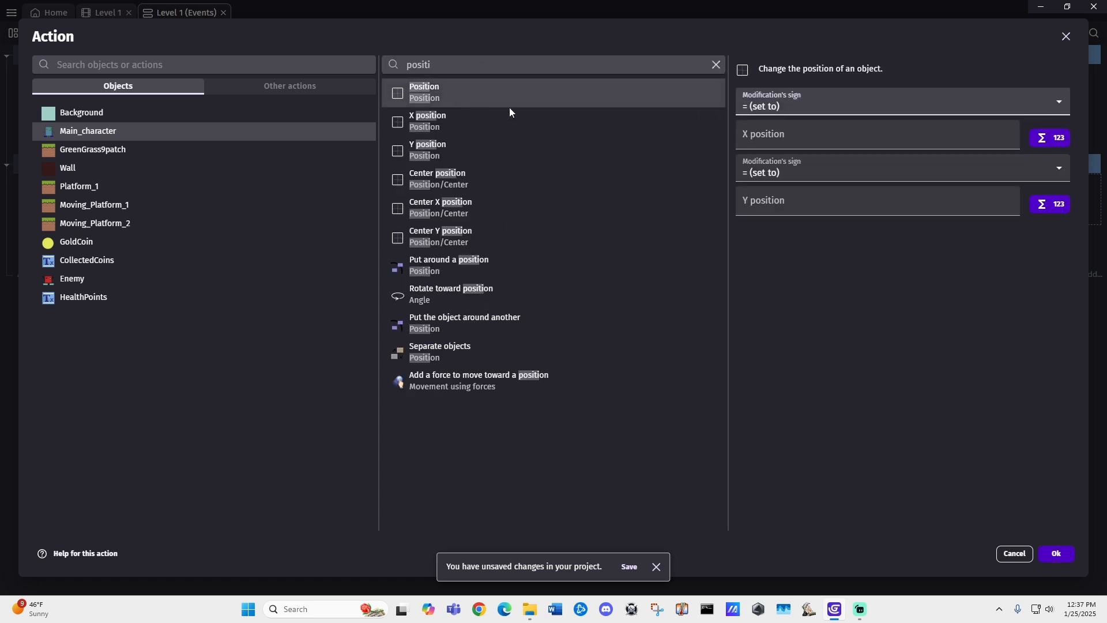
left_click(1059, 554)
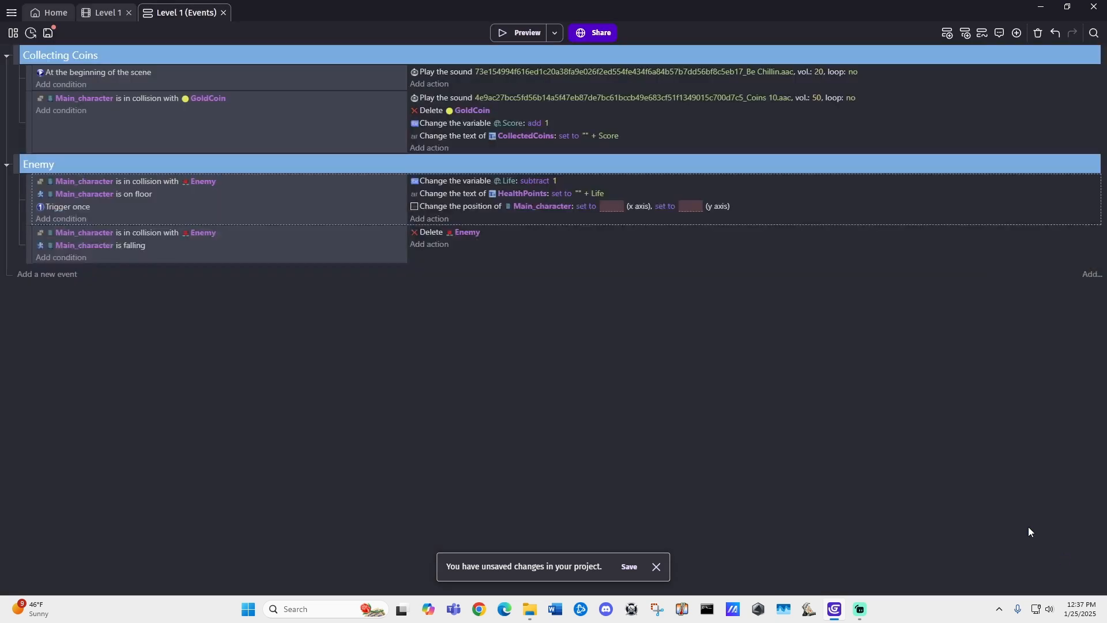
- Set the X position in Main_character's position action to 278
left_click(109, 14)
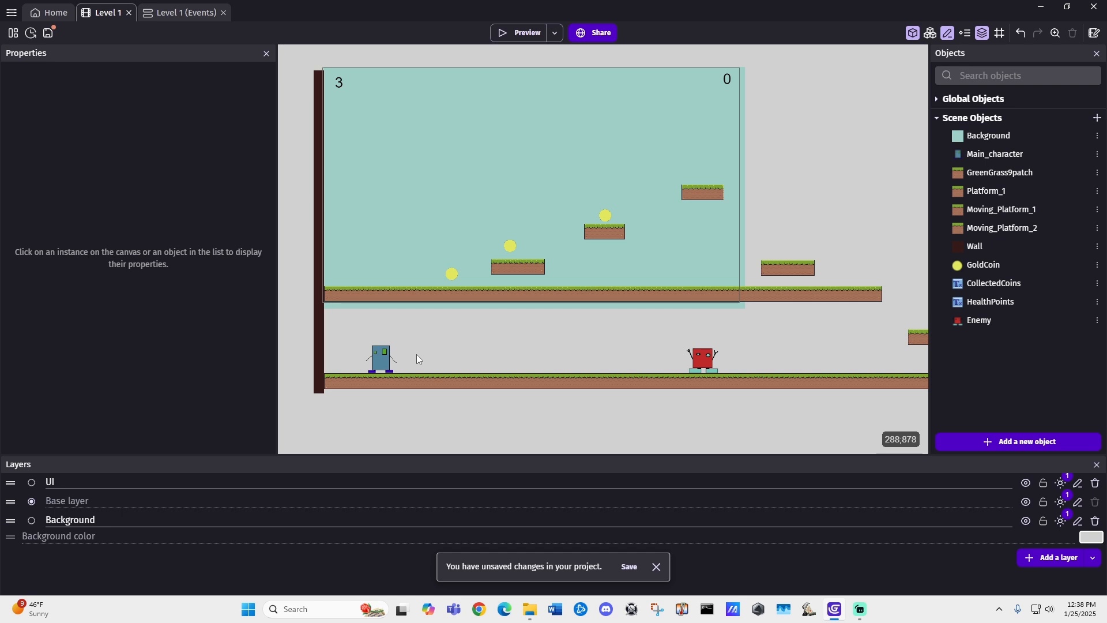
left_click(180, 15)
left_click(610, 207)
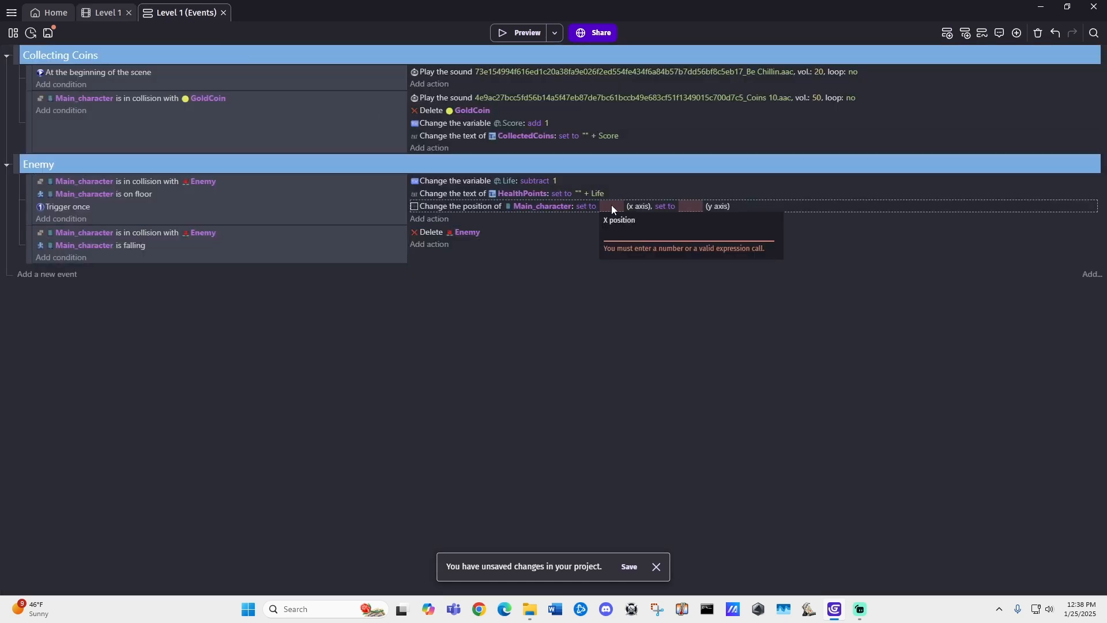
type("178")
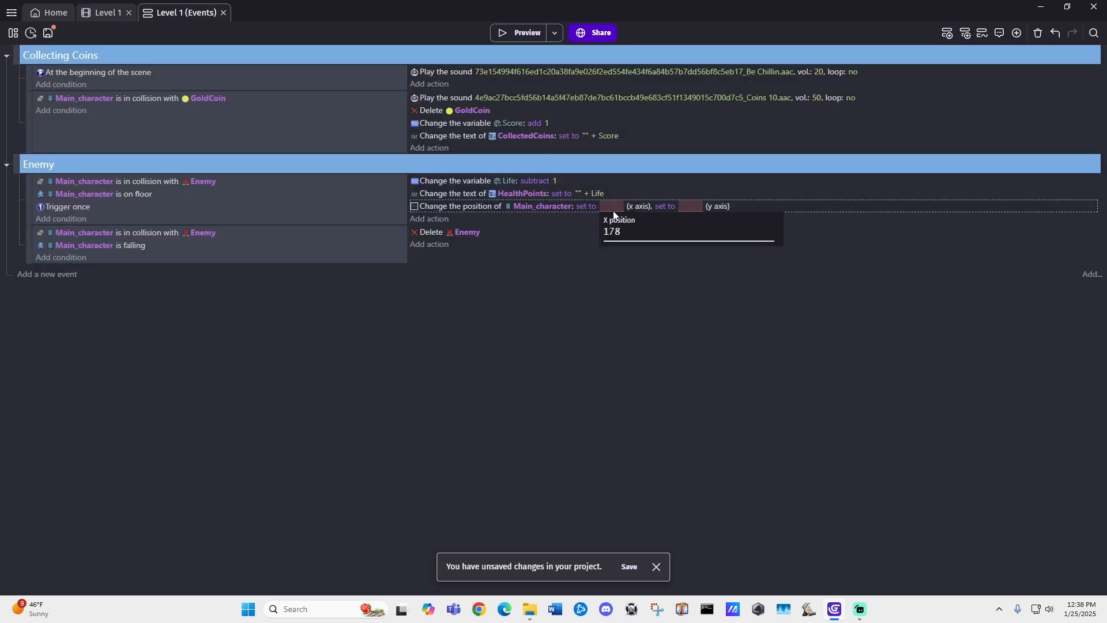
left_click_drag(622, 233, 603, 234)
type("27")
- Set the Y position in Main_character's position action to 888 and move that action above the Life subtraction
left_click(100, 13)
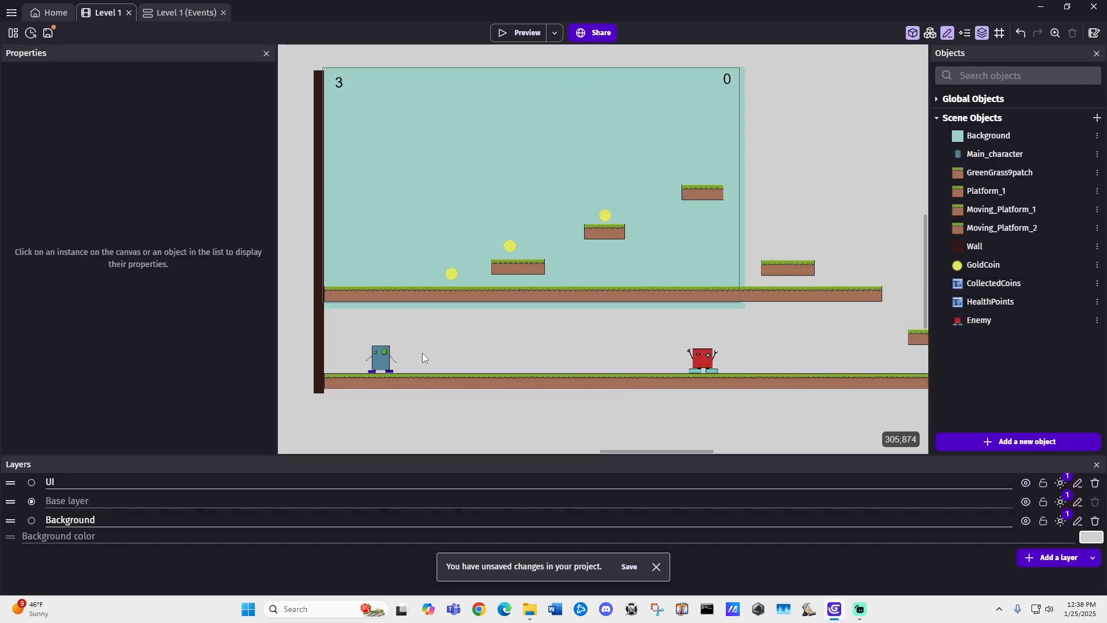
left_click(179, 13)
left_click(681, 207)
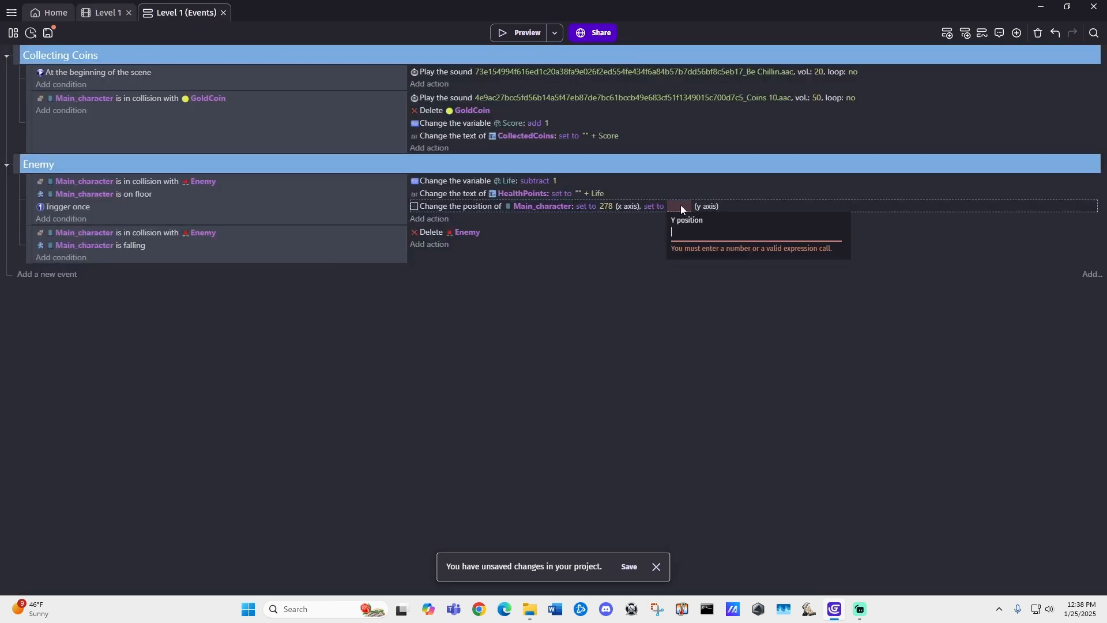
type("888")
left_click(639, 290)
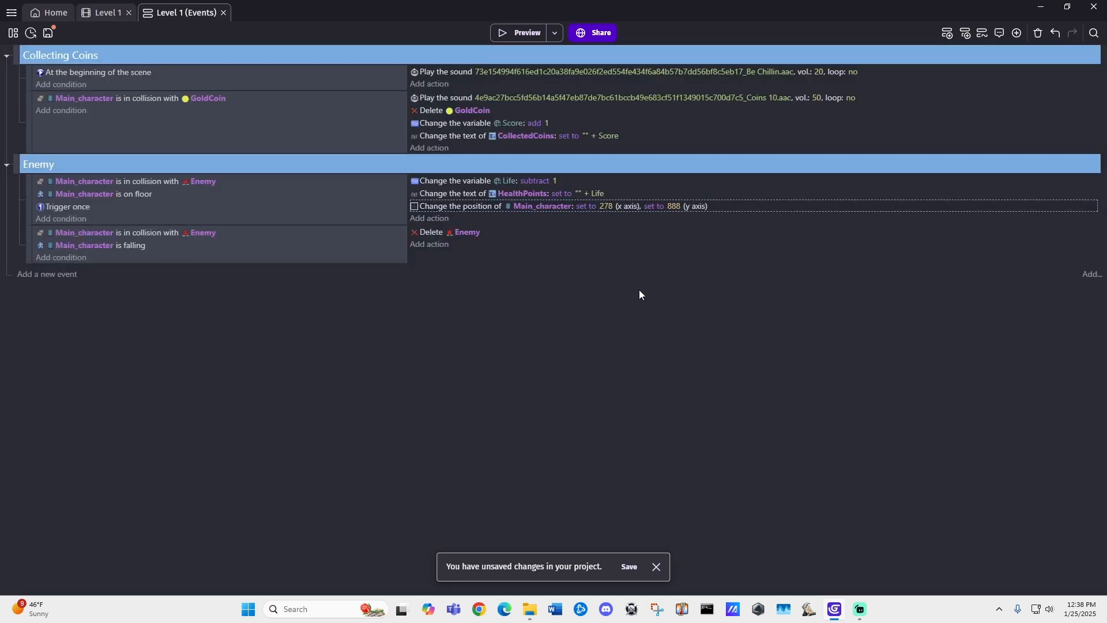
left_click_drag(444, 211, 448, 182)
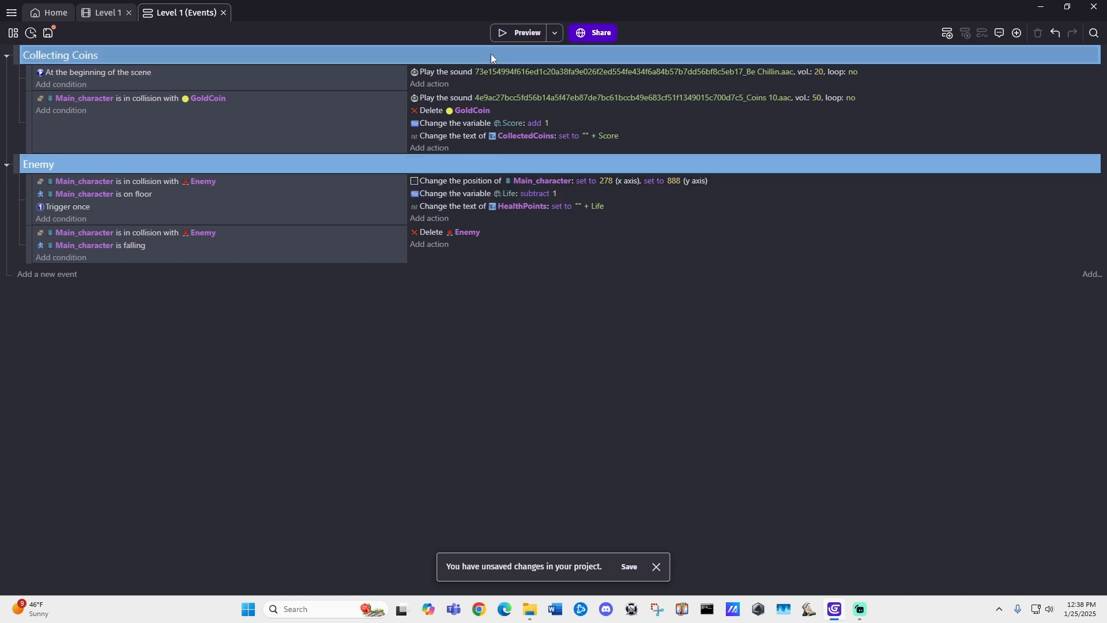
- Preview Level 1, walk the character into the enemy three times to test respawning and the life countdown, and close the preview
left_click(105, 13)
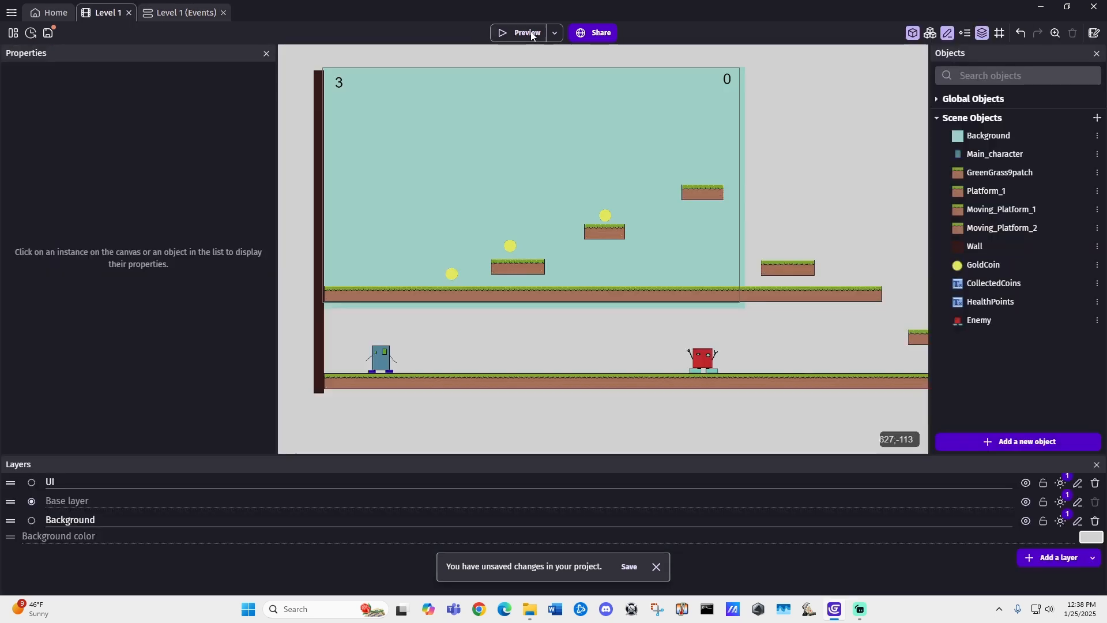
left_click(526, 33)
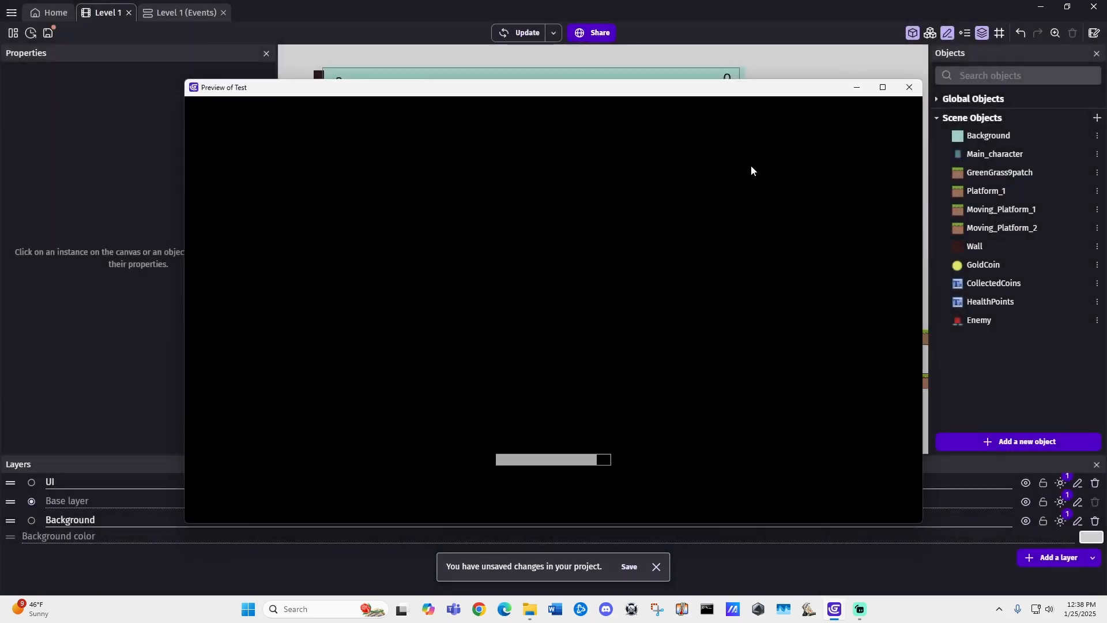
key("Right")
key("Right")
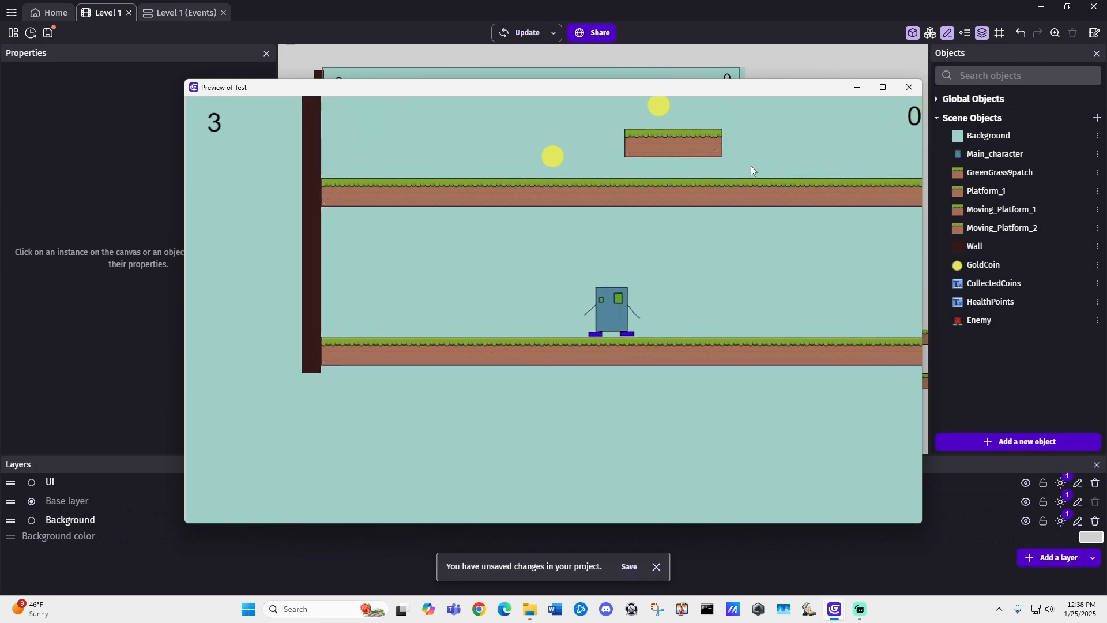
key("Right")
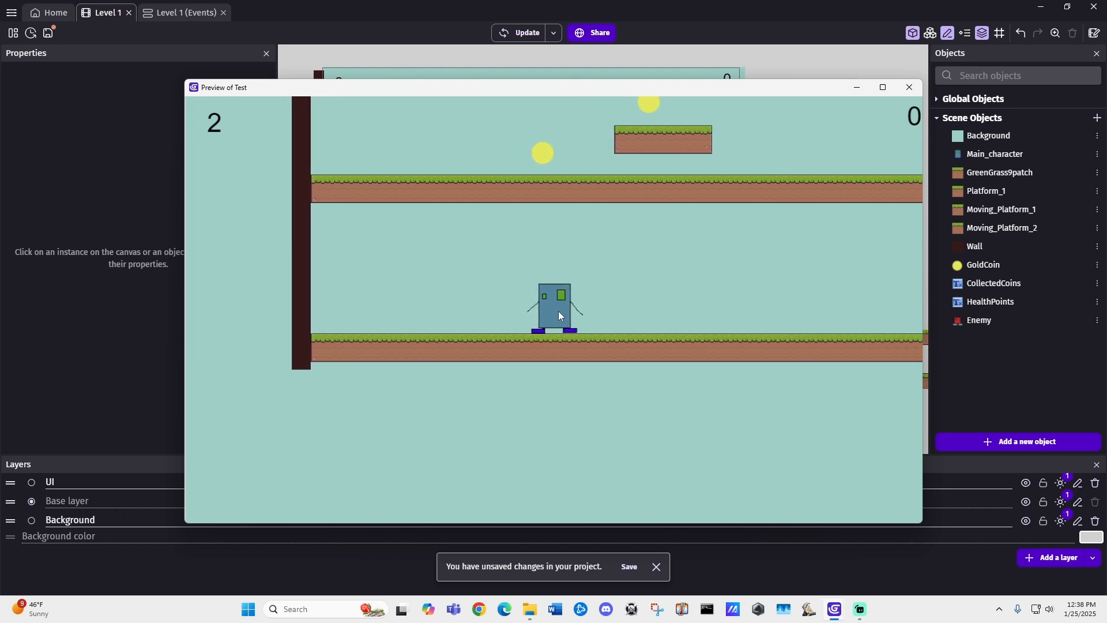
key("Right")
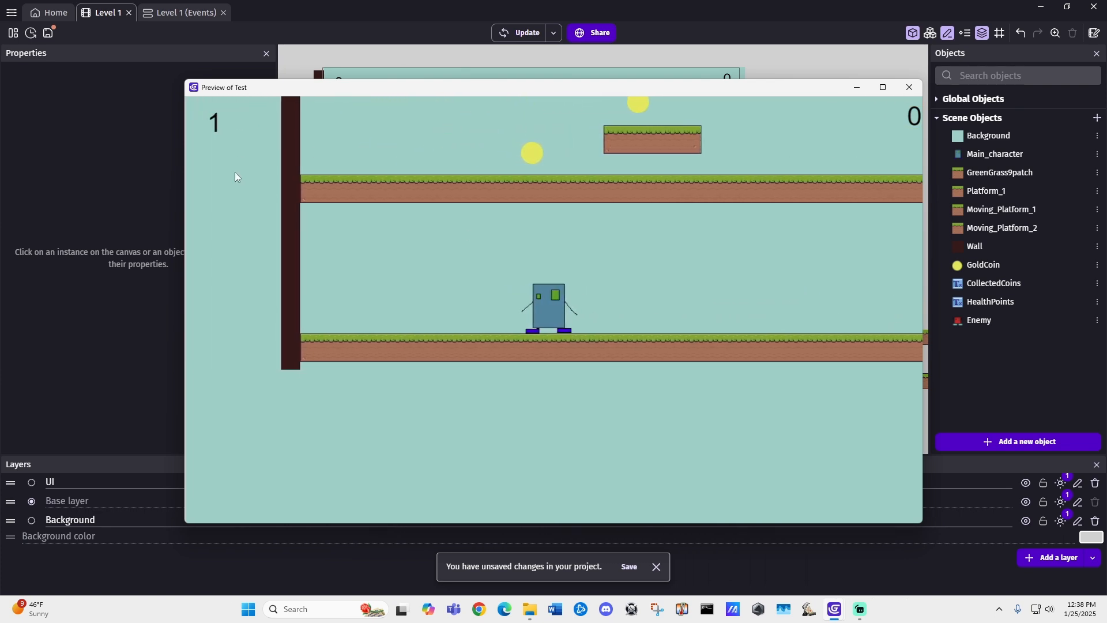
key("Right")
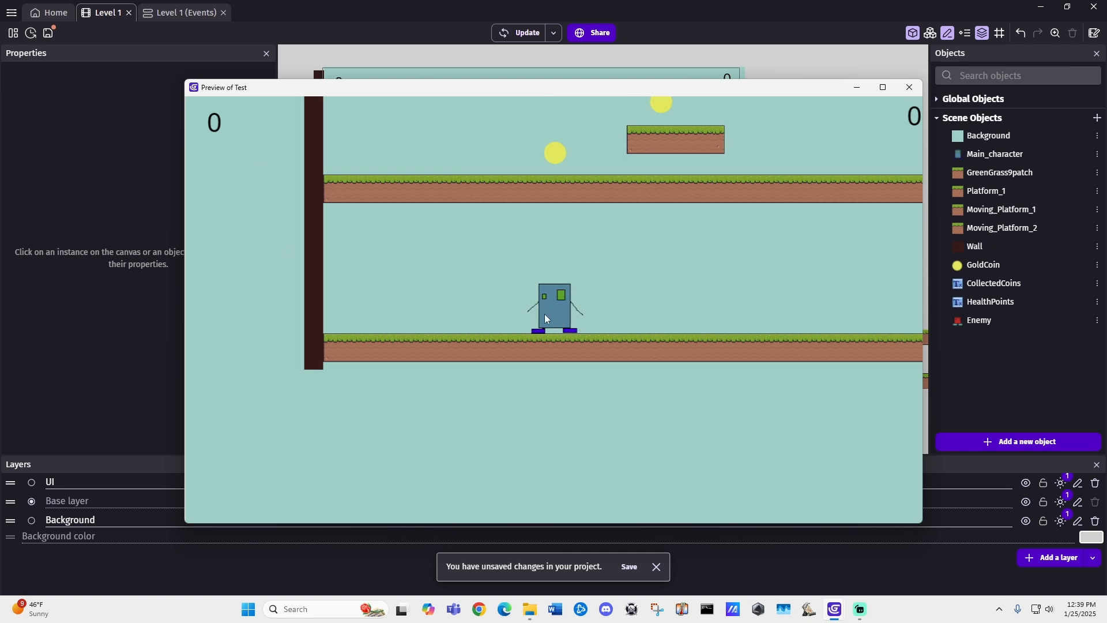
left_click(911, 90)
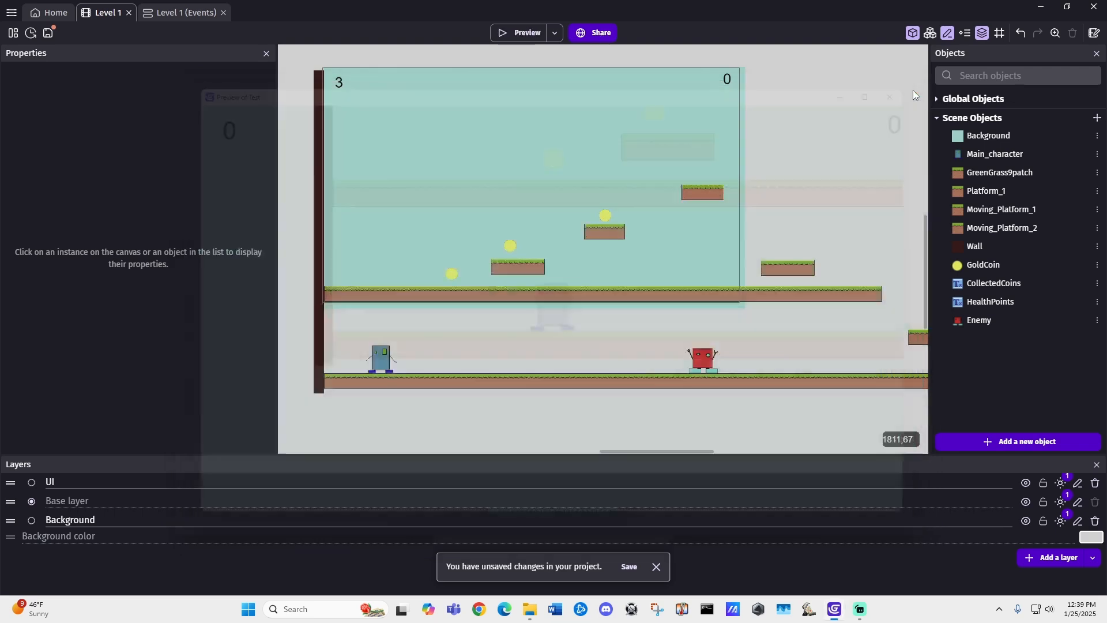
- Add an event group titled "End of the Game" below the Enemy group in Level 1's events and nest a new empty event inside it
left_click(178, 12)
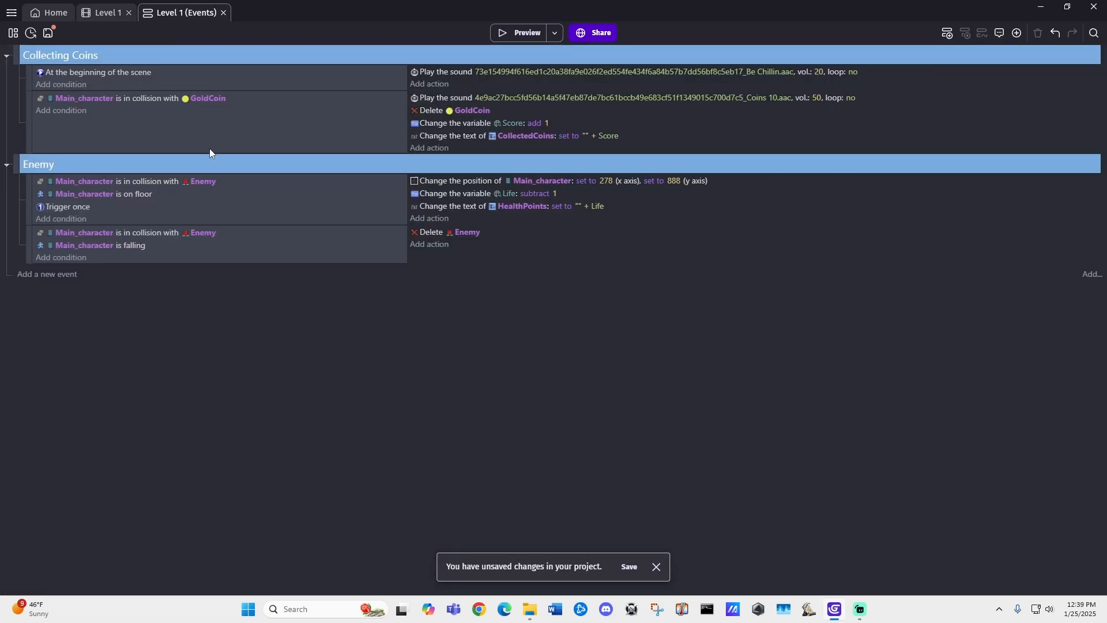
left_click(38, 275)
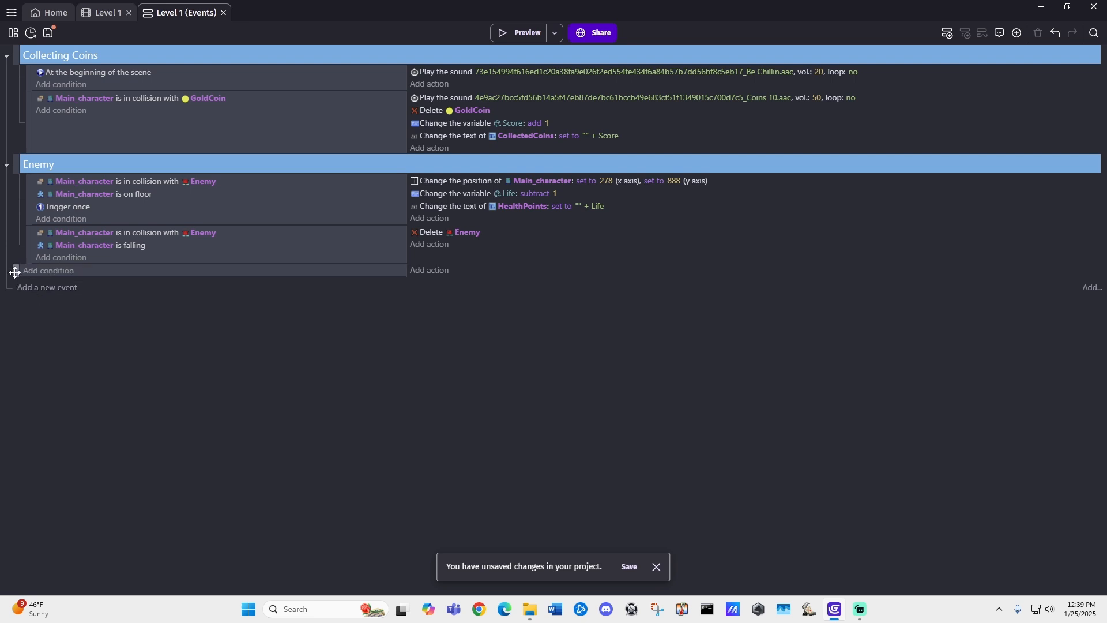
left_click(15, 273)
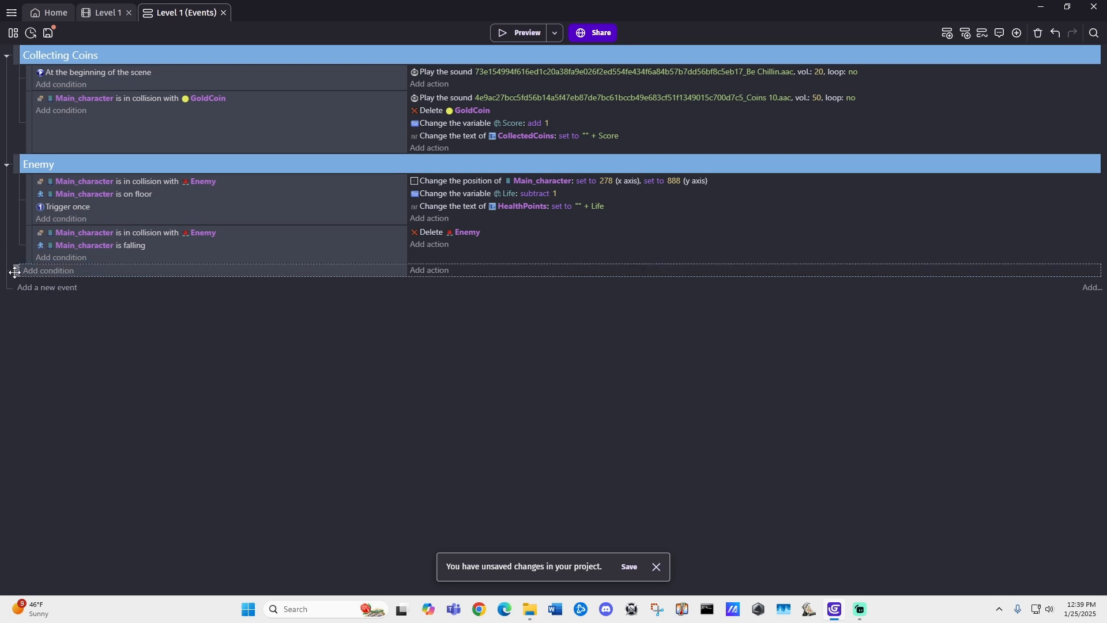
left_click(1018, 35)
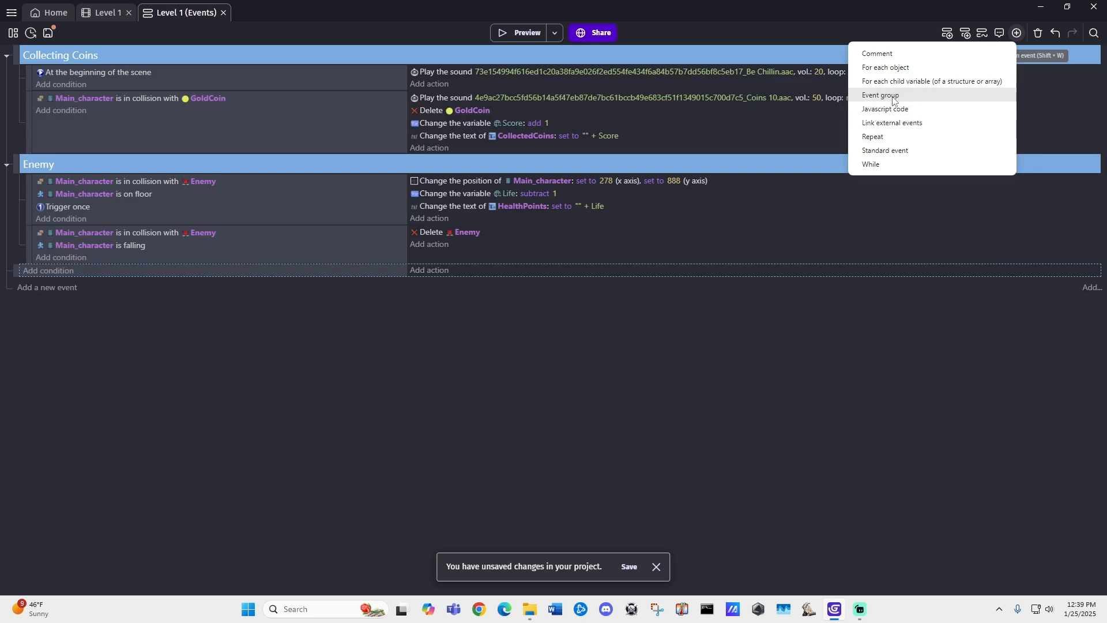
left_click(893, 96)
type("E")
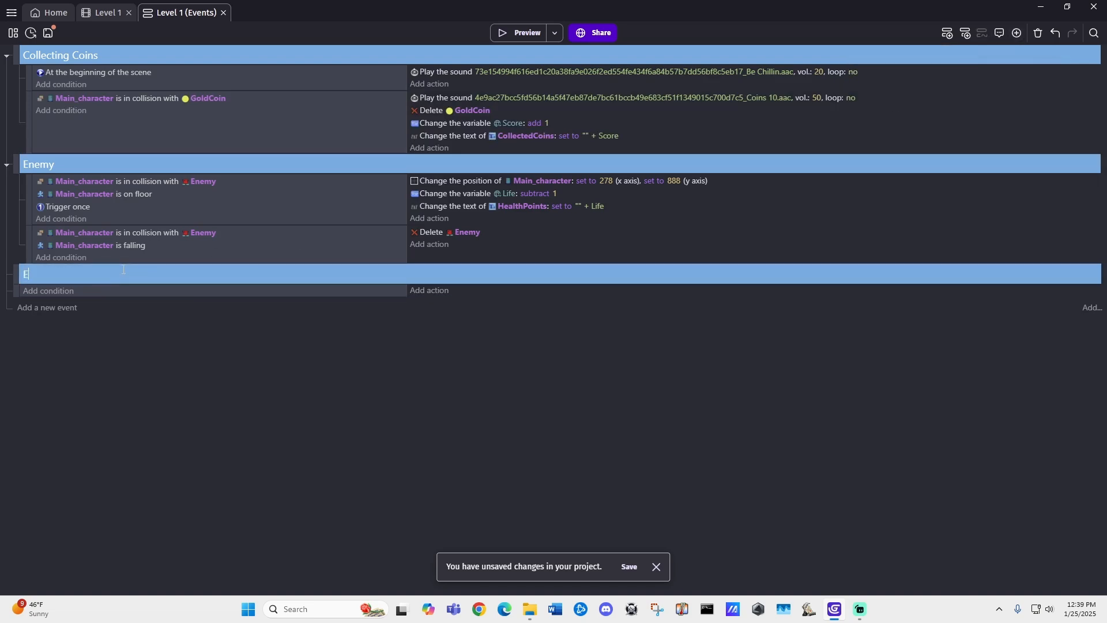
type("nd of the Game")
left_click(16, 291)
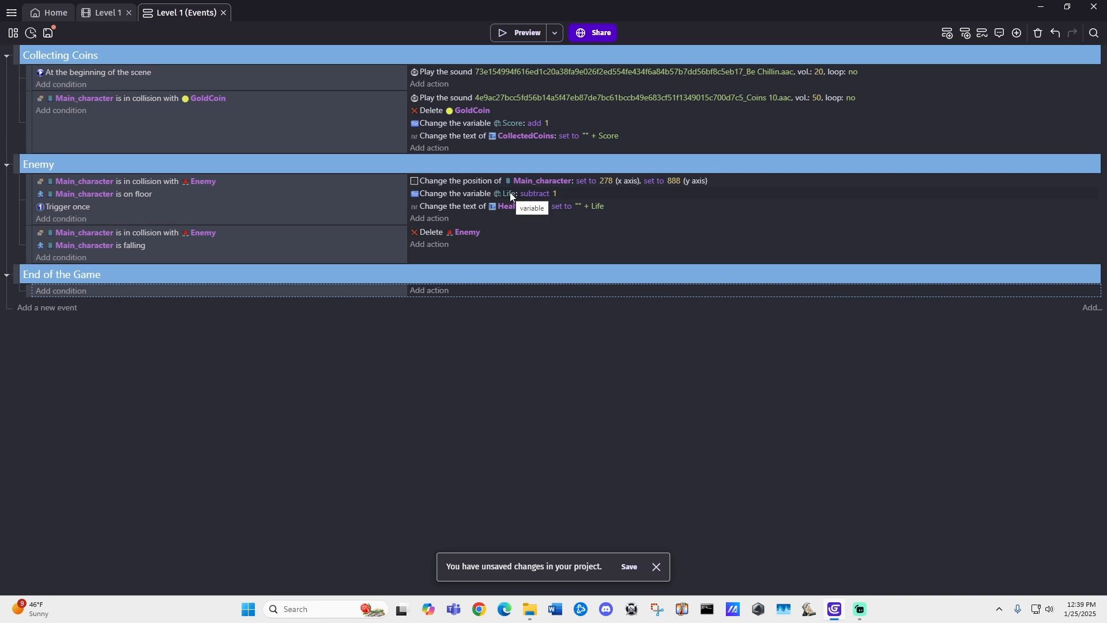
- Give the End of the Game event a Variable value condition that checks whether Life is equal to 0
left_click(62, 291)
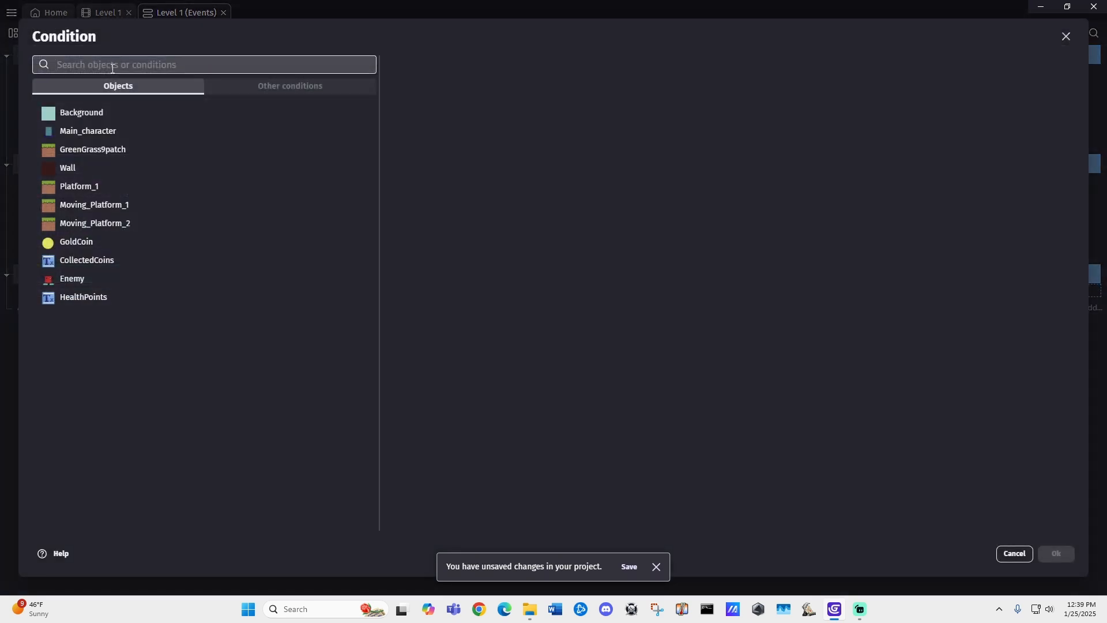
type("lef")
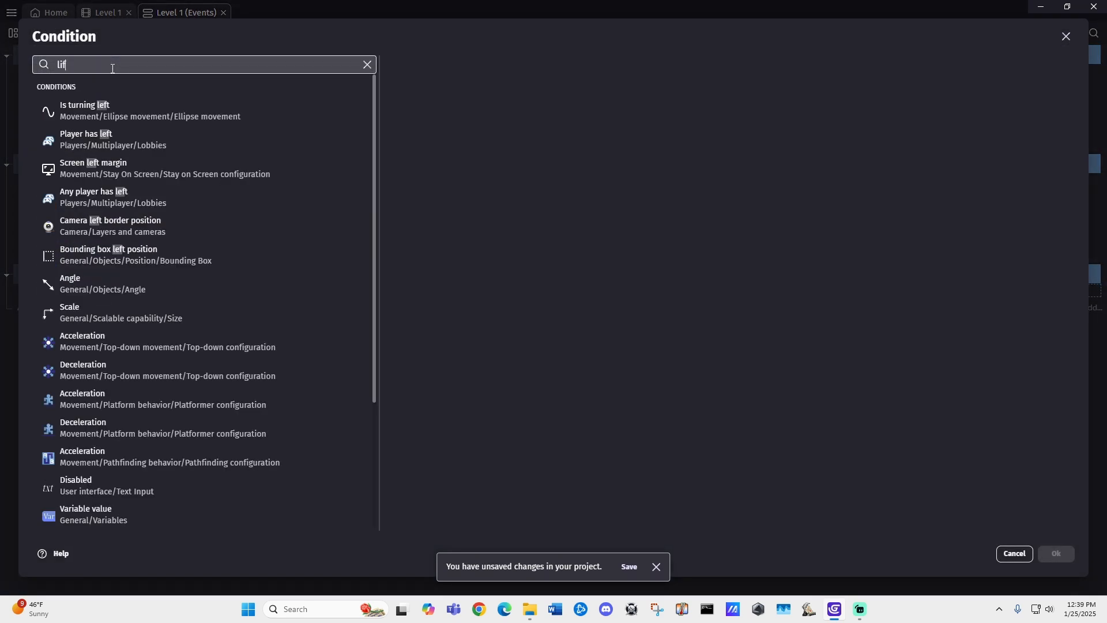
type("e")
key("BackSpace")
key("BackSpace")
key("BackSpace")
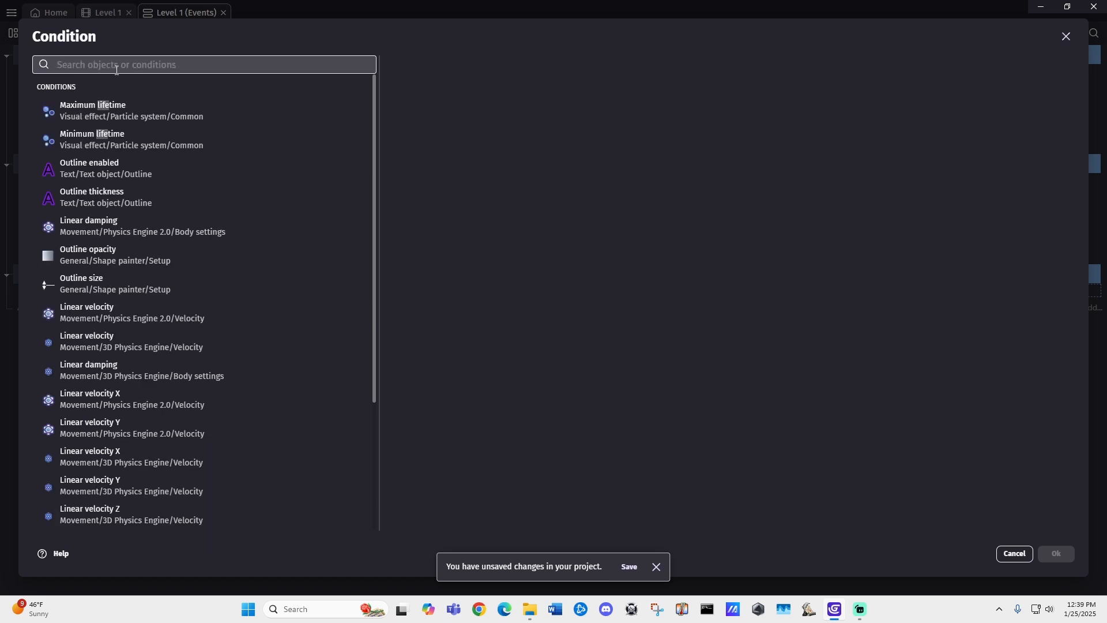
type("vari")
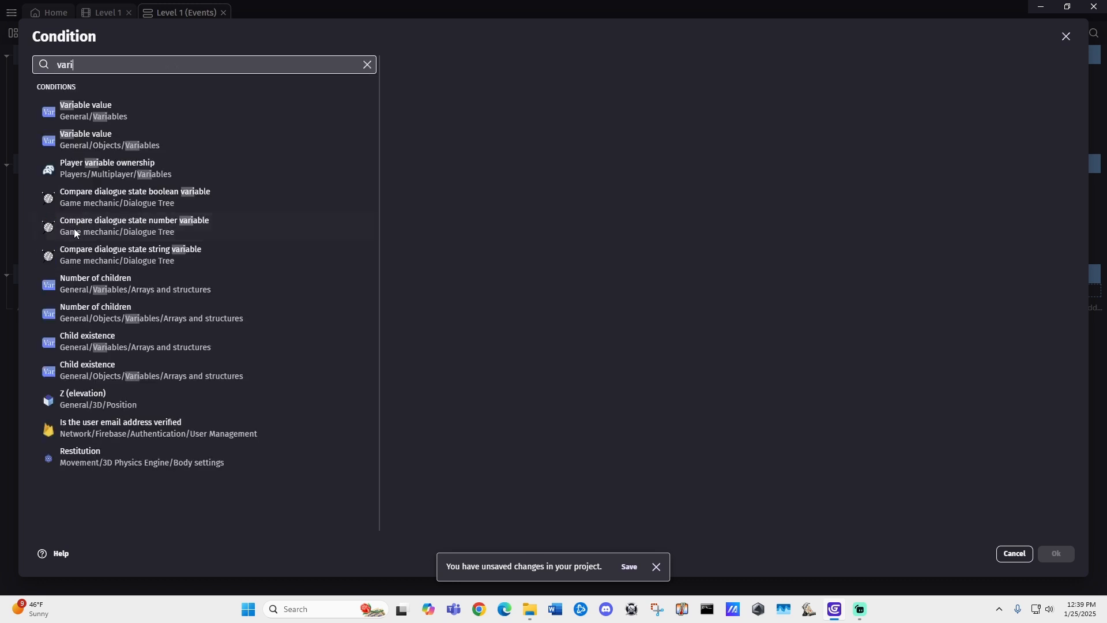
left_click(92, 109)
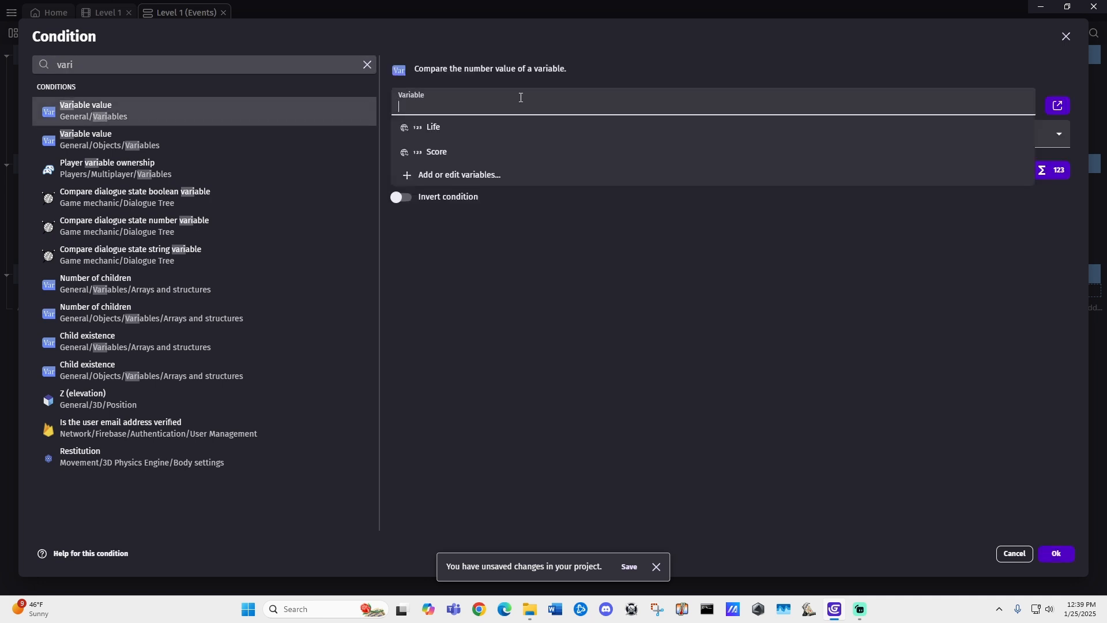
left_click(461, 123)
left_click(442, 163)
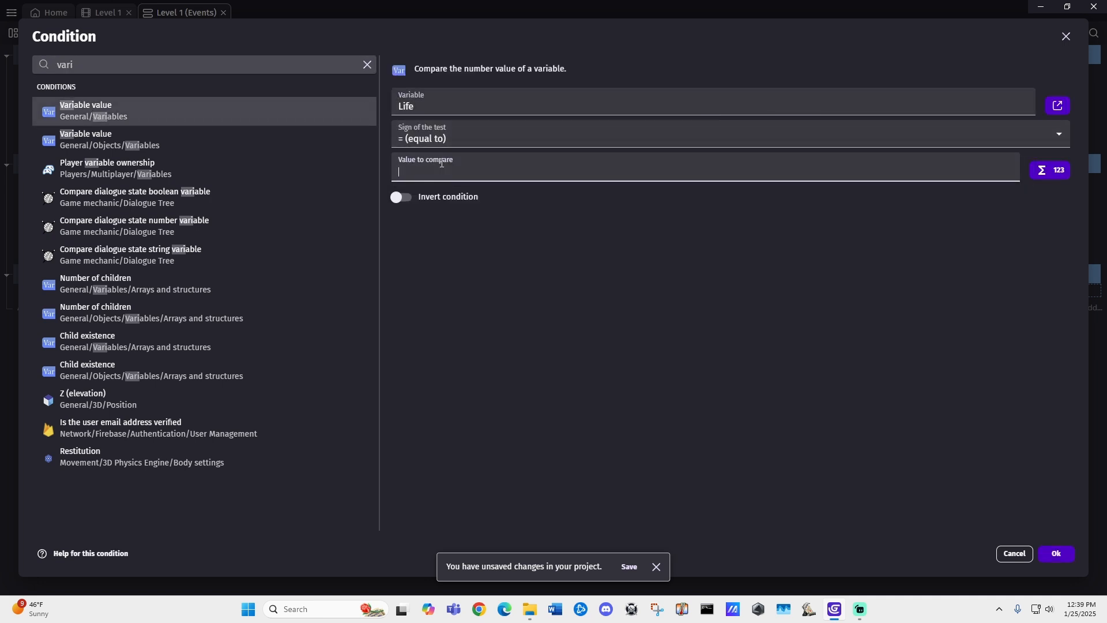
type("0")
left_click(1057, 554)
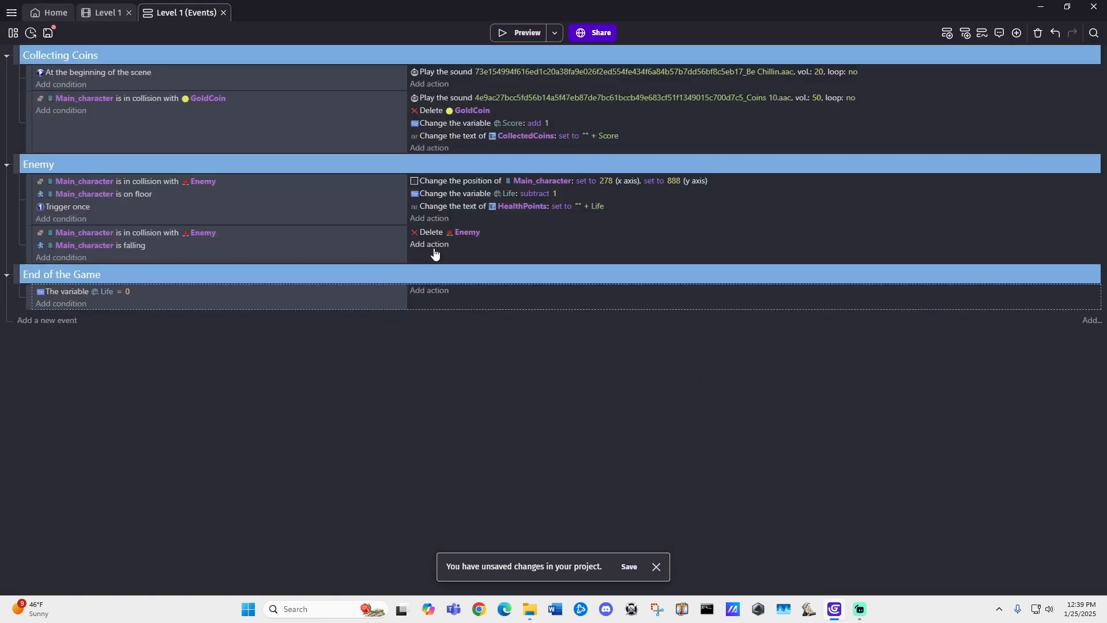
- Add a Delete the object action for Main_character to the End of the Game event
left_click(432, 292)
type("dele")
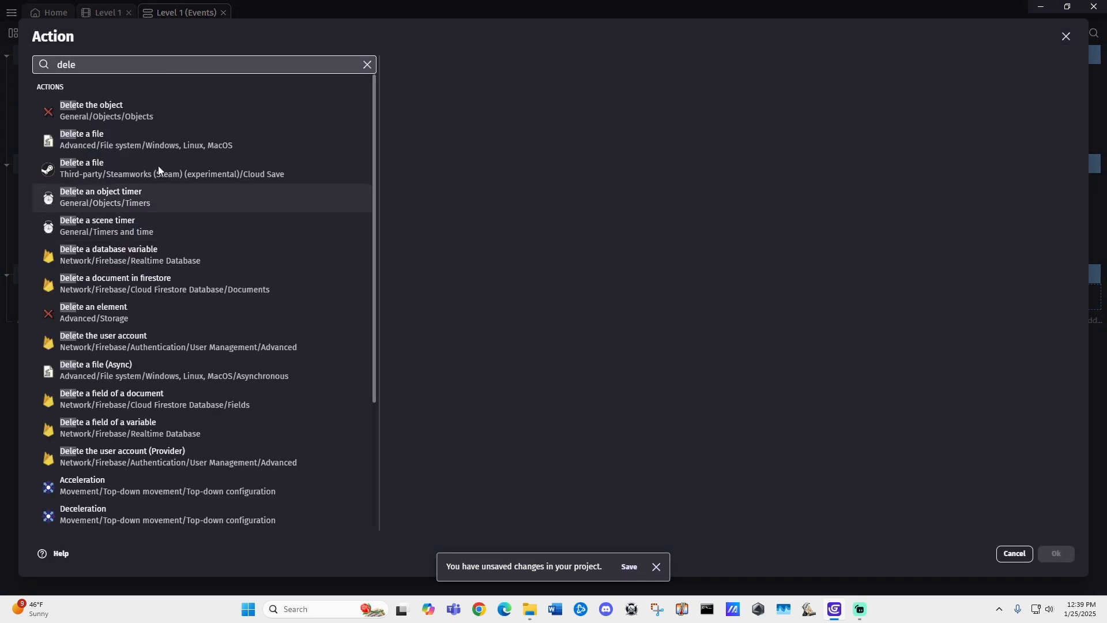
left_click(154, 113)
left_click(462, 149)
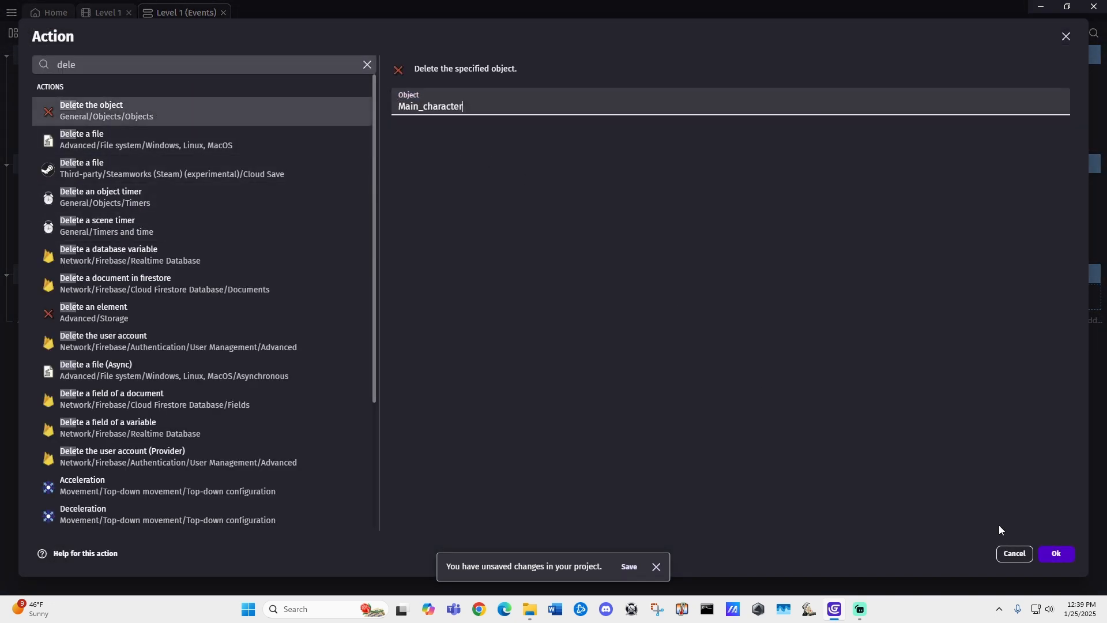
left_click(1062, 556)
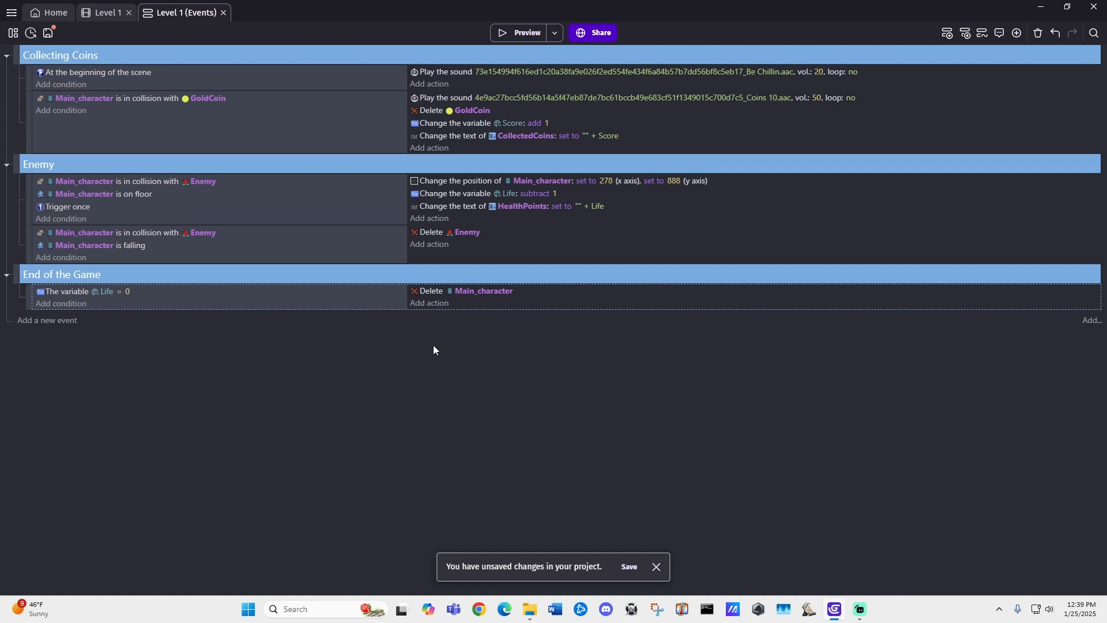
- Preview Level 1, walk the character into the enemy until all lives are used to test the game-over deletion, and close the preview
left_click(107, 14)
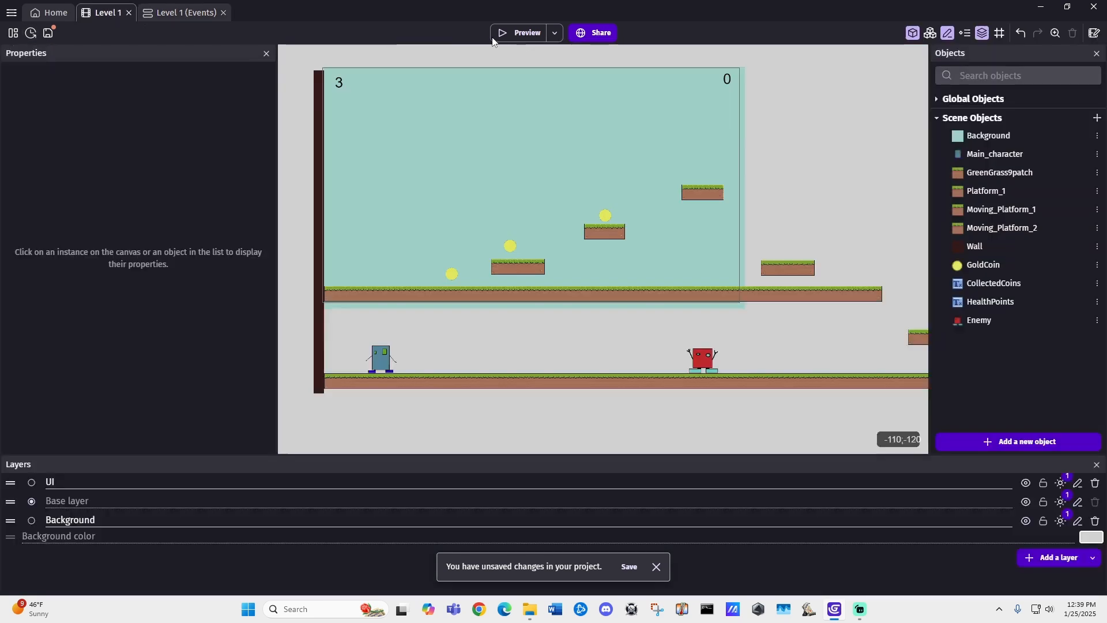
left_click(518, 34)
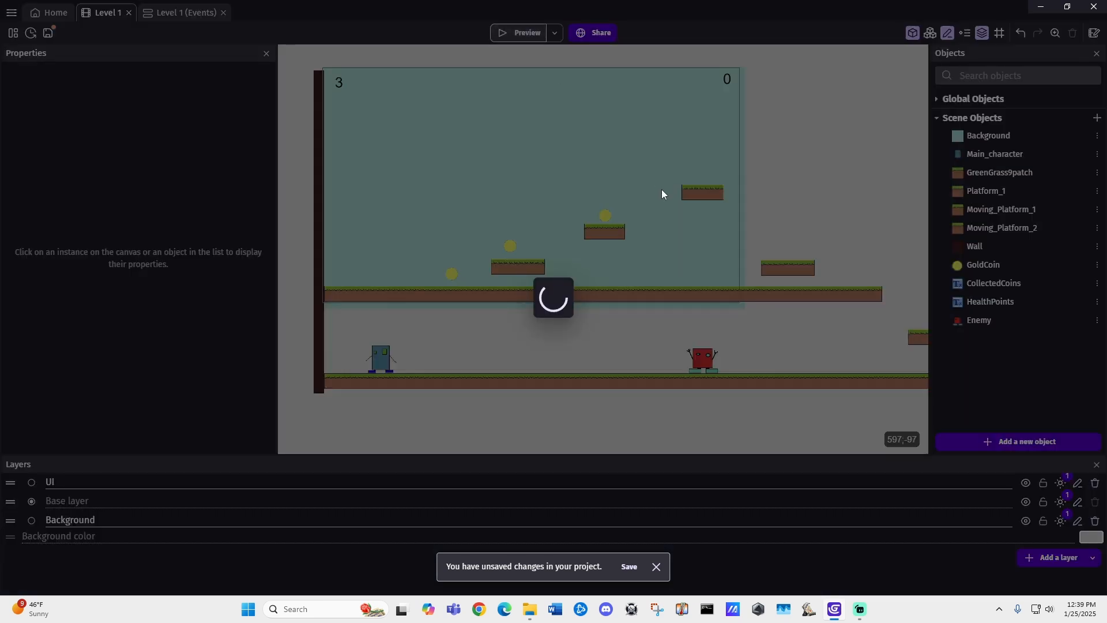
key("Right")
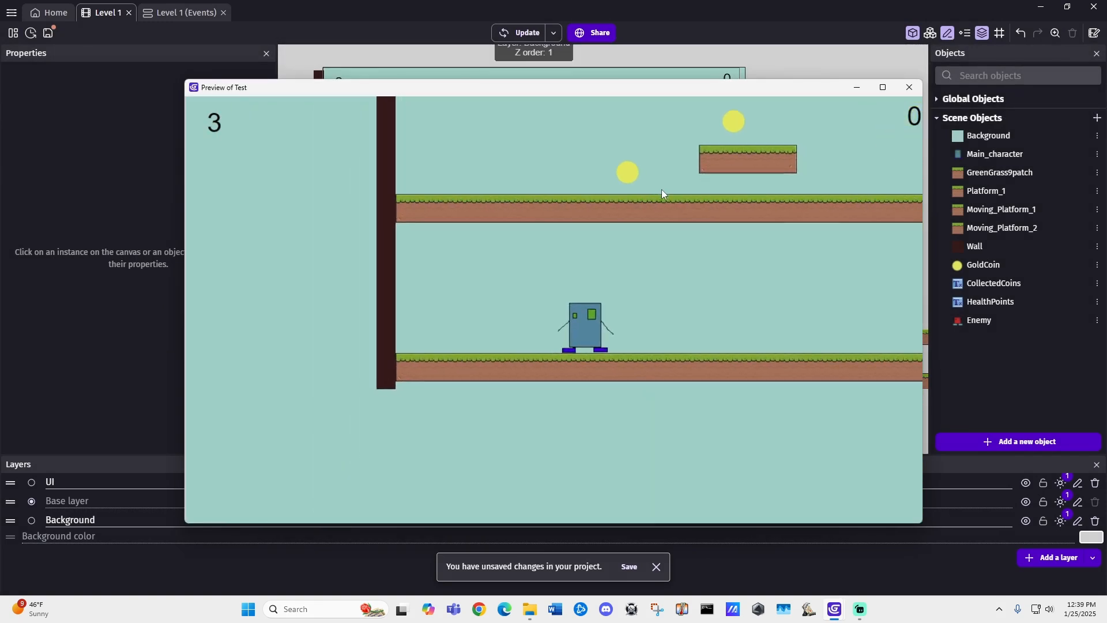
key("Right")
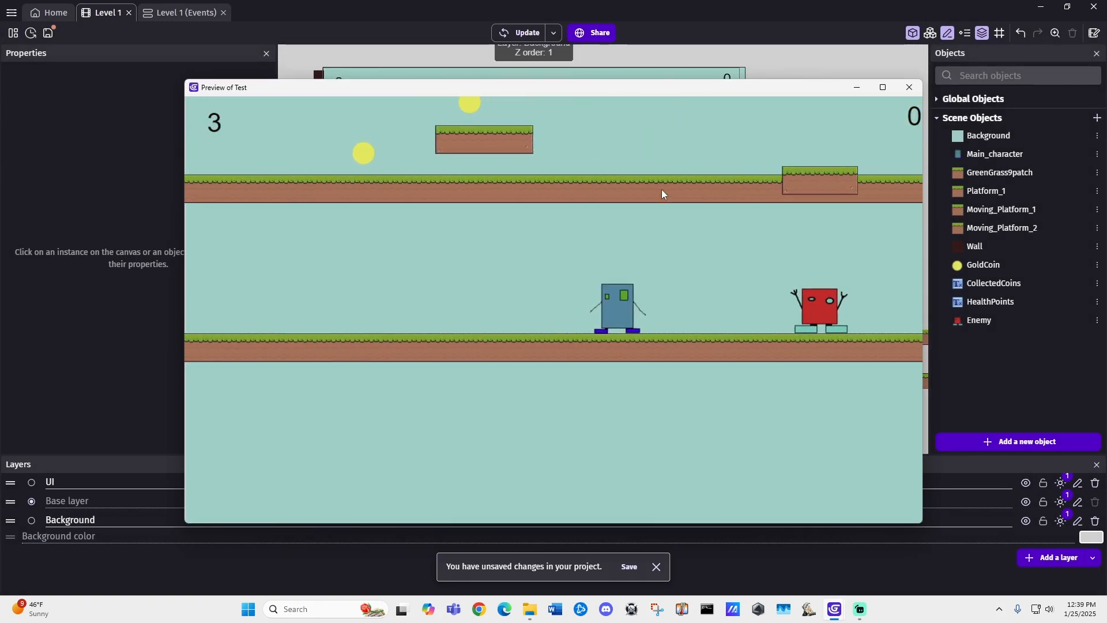
key("Right")
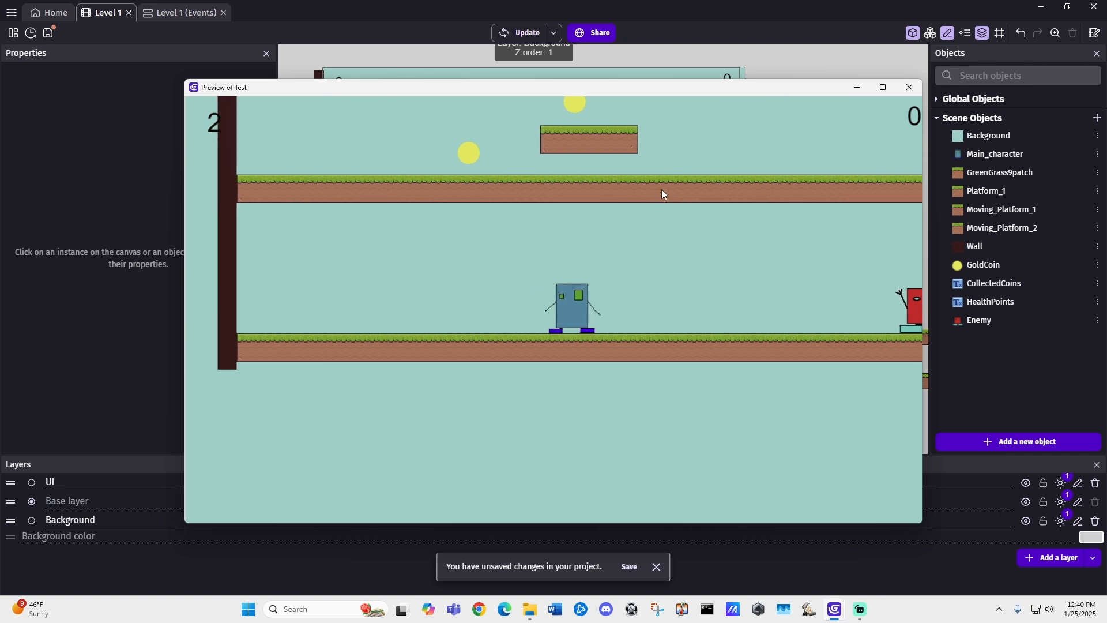
key("Right")
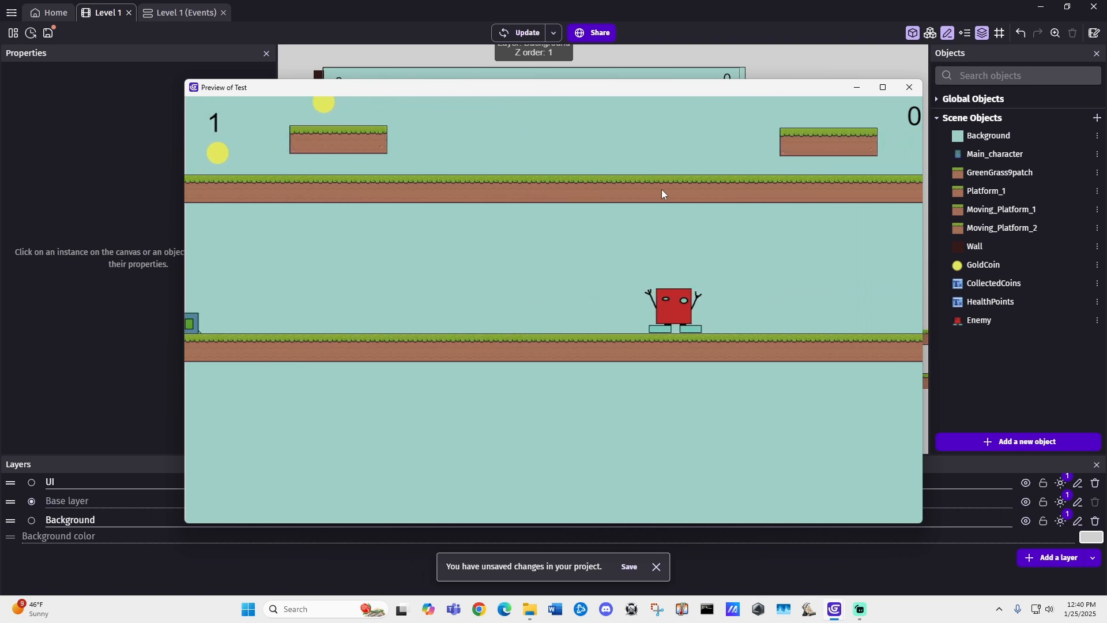
key("Right")
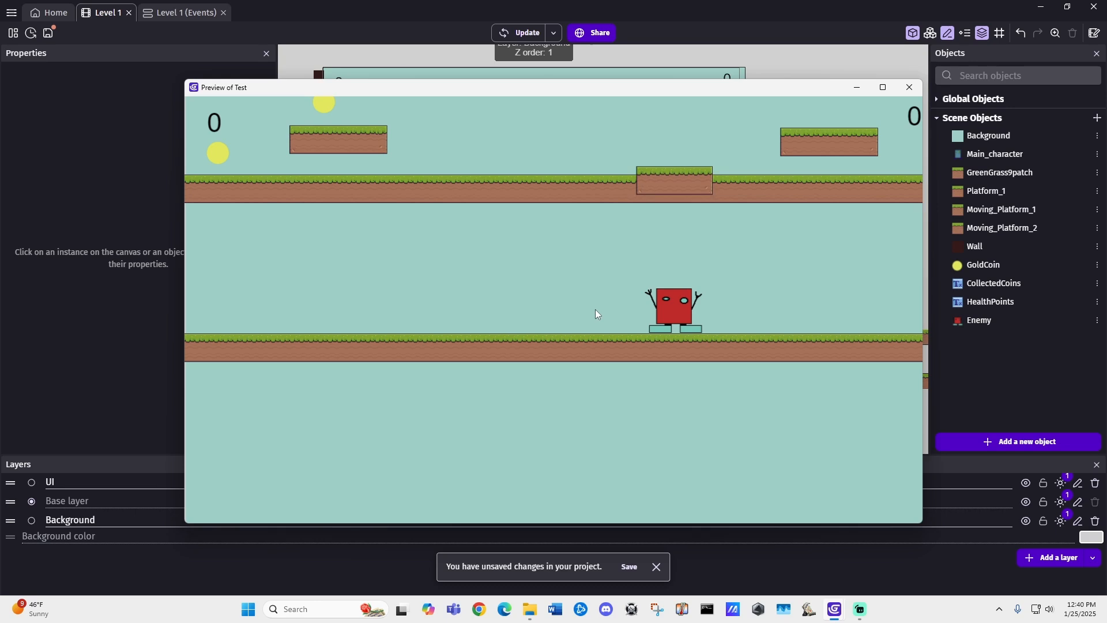
left_click(910, 88)
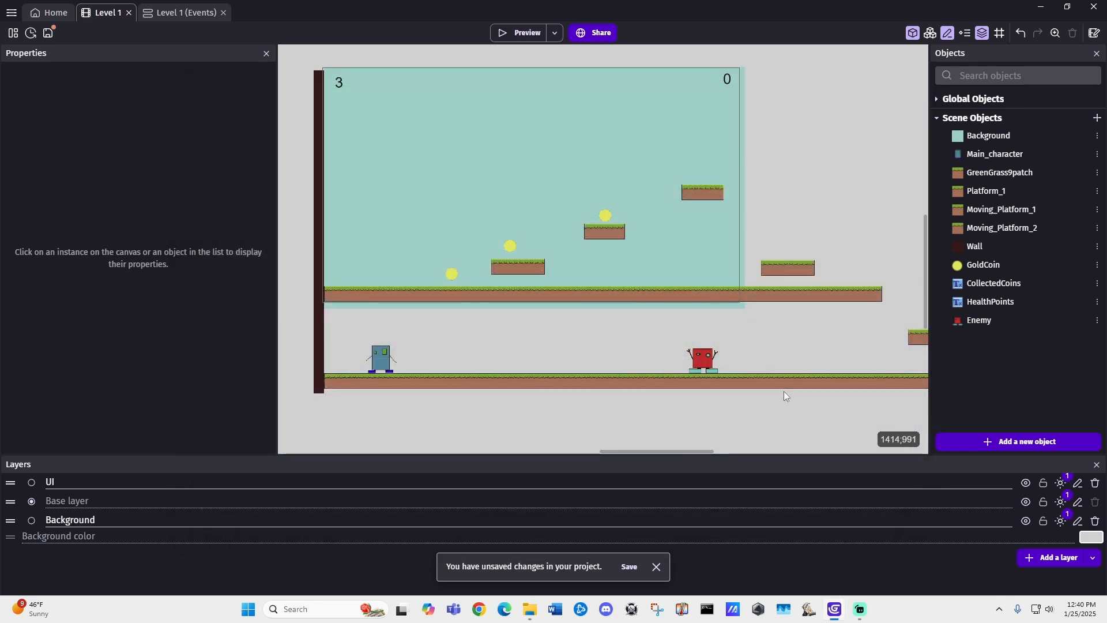